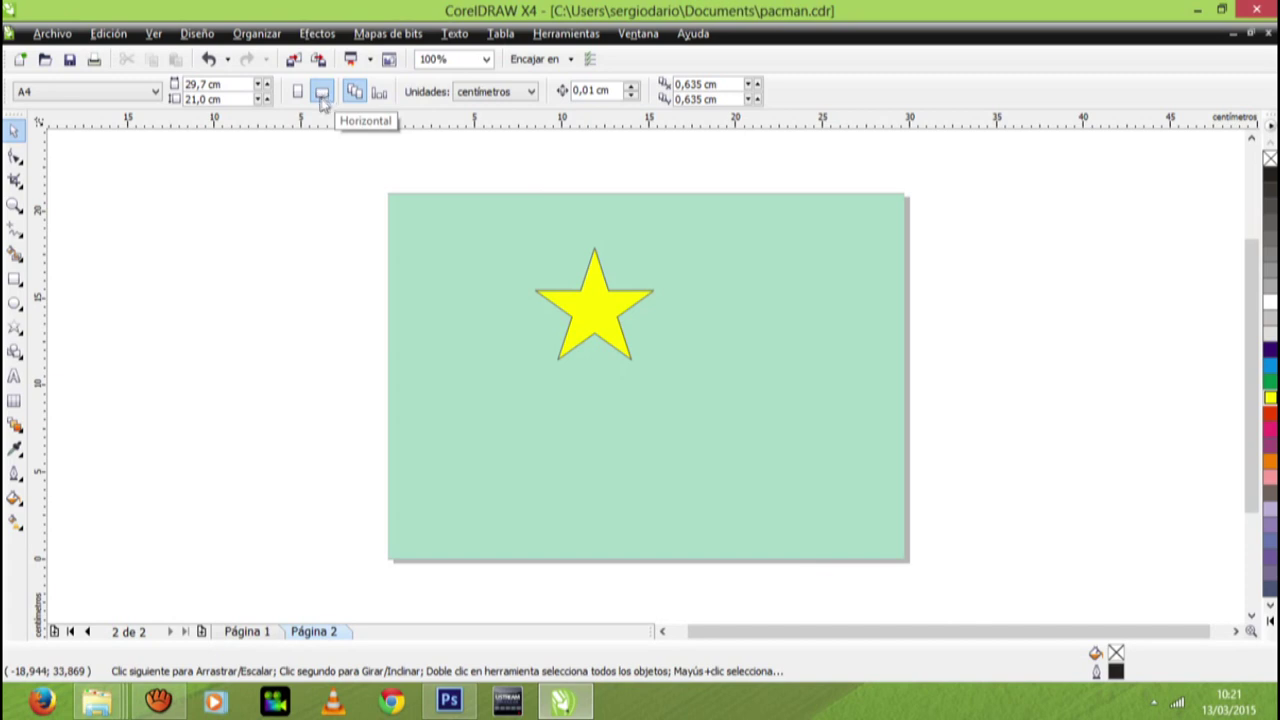
Switch the page orientation between vertical and horizontal twice, ending on horizontal.
{"action": "left_click", "coordinate": [297, 92]}
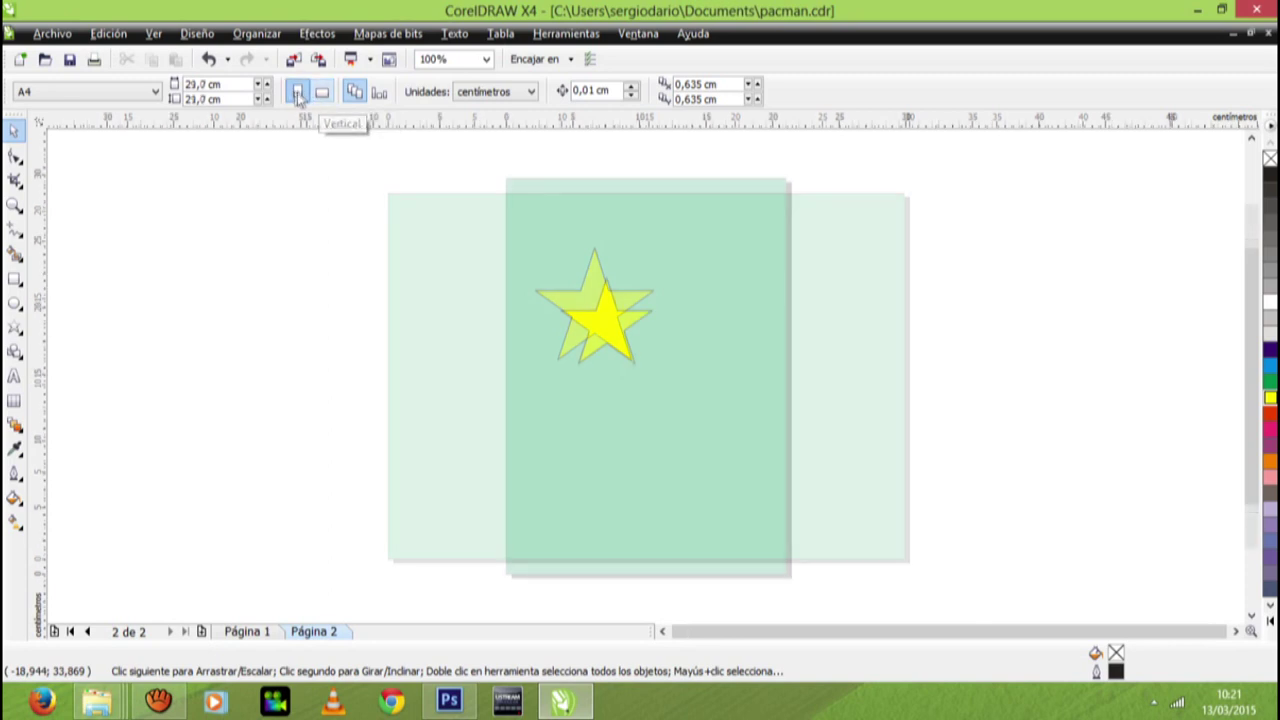
{"action": "left_click", "coordinate": [322, 92]}
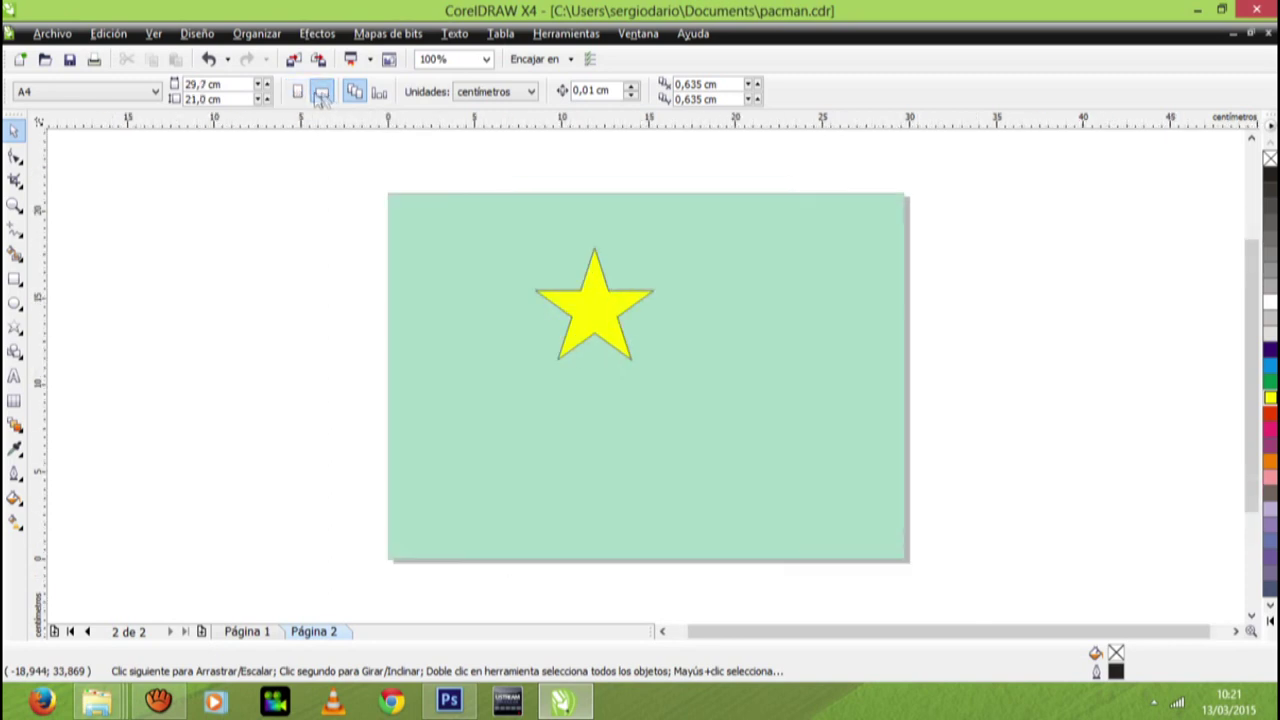
{"action": "left_click", "coordinate": [297, 92]}
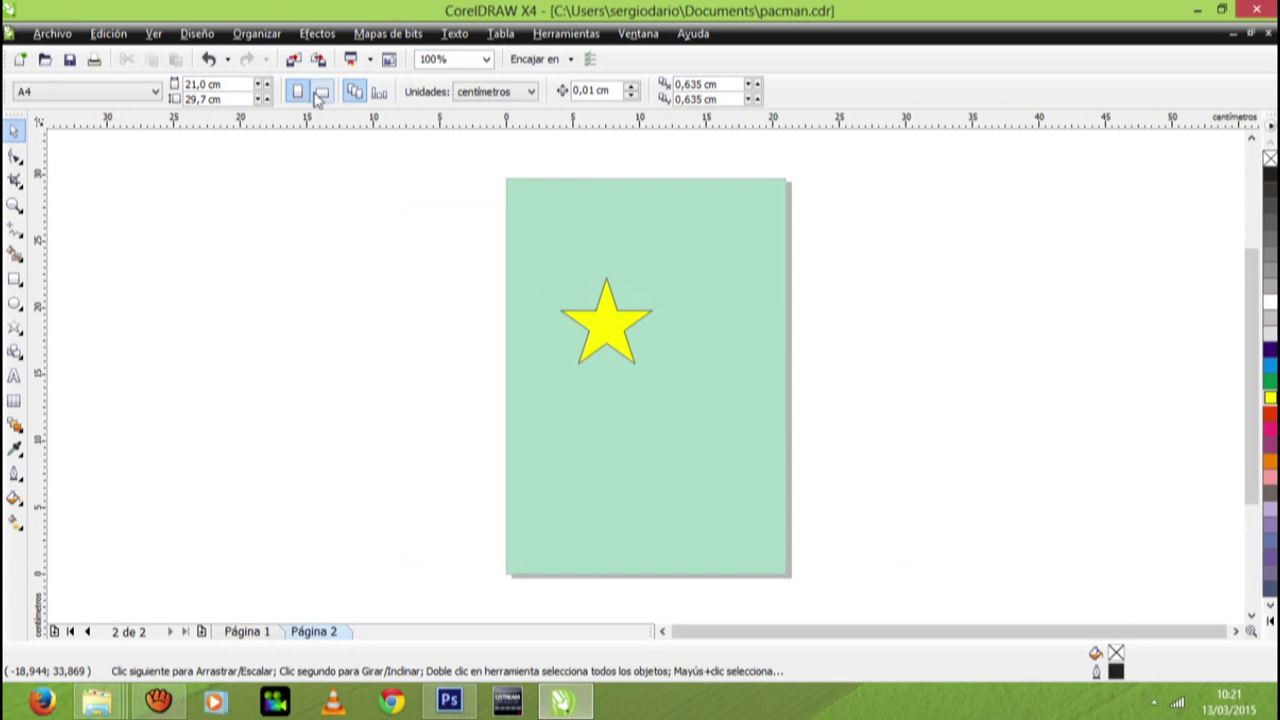
{"action": "left_click", "coordinate": [320, 93]}
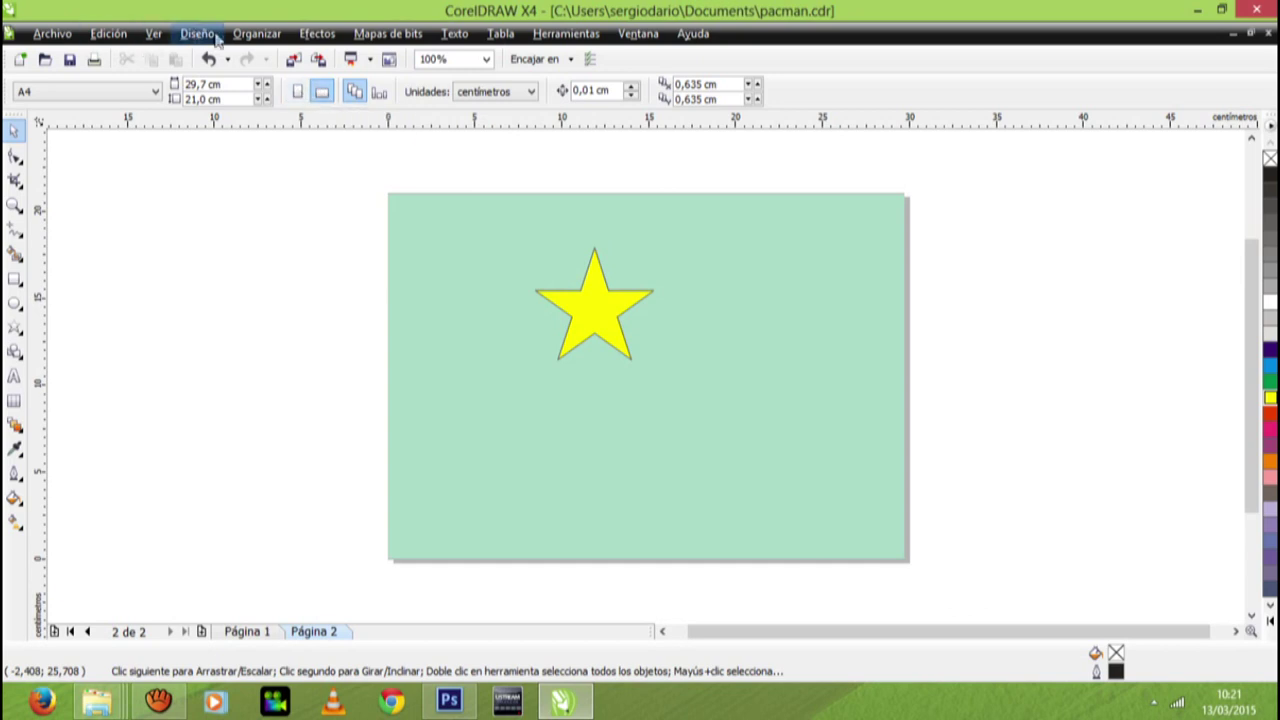
Set the page to A4 paper with horizontal orientation in the page setup and accept the settings.
{"action": "left_click", "coordinate": [248, 38]}
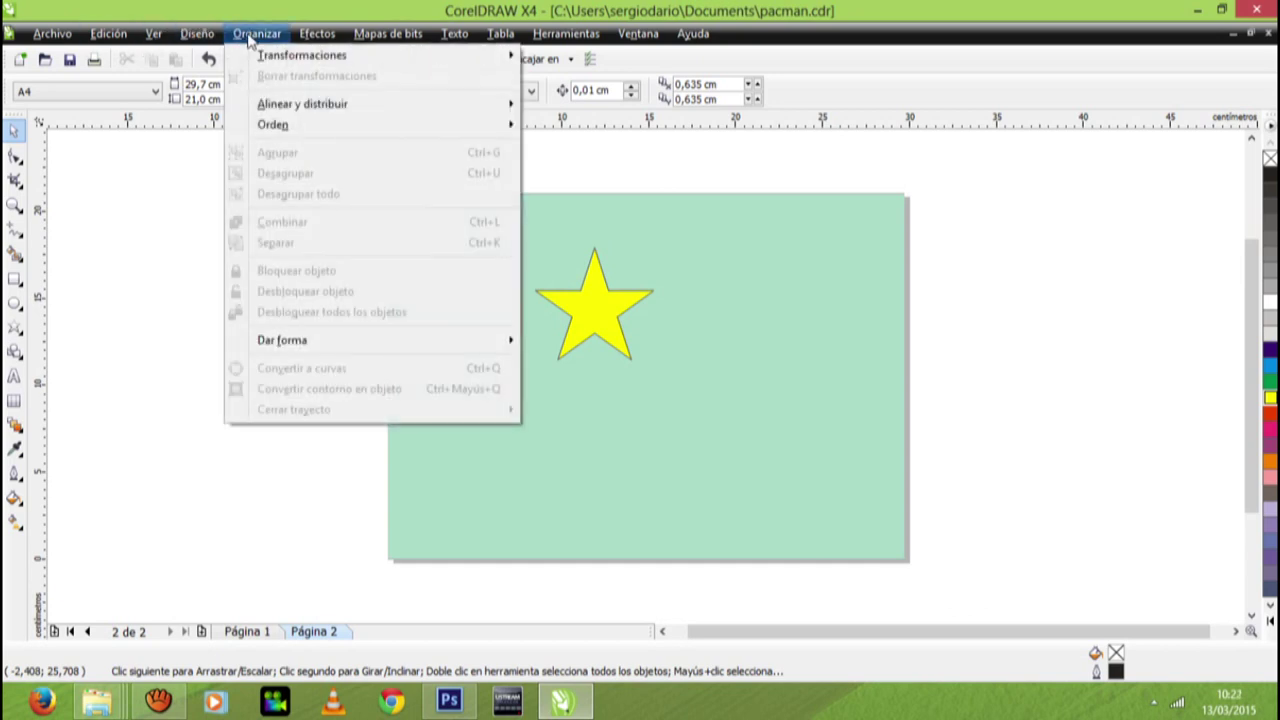
{"action": "mouse_move", "coordinate": [205, 36]}
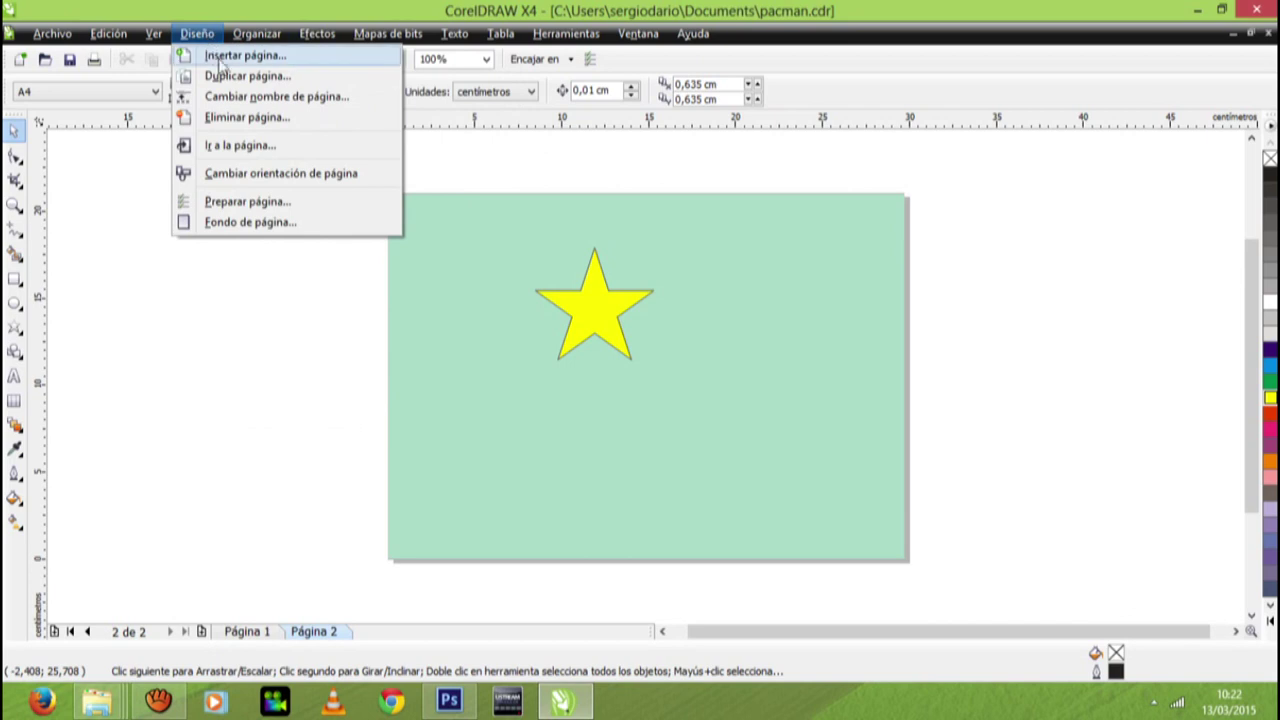
{"action": "left_click", "coordinate": [298, 210]}
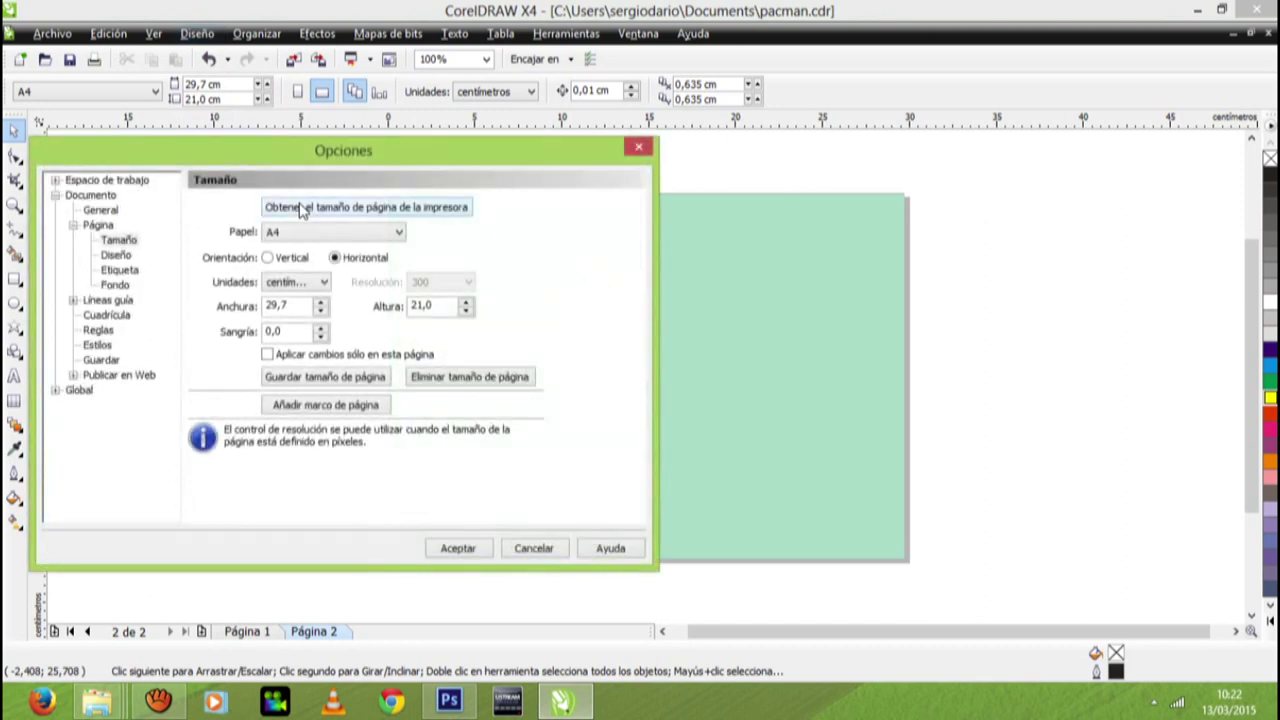
{"action": "left_click", "coordinate": [292, 259]}
{"action": "left_click", "coordinate": [371, 258]}
{"action": "left_click", "coordinate": [398, 234]}
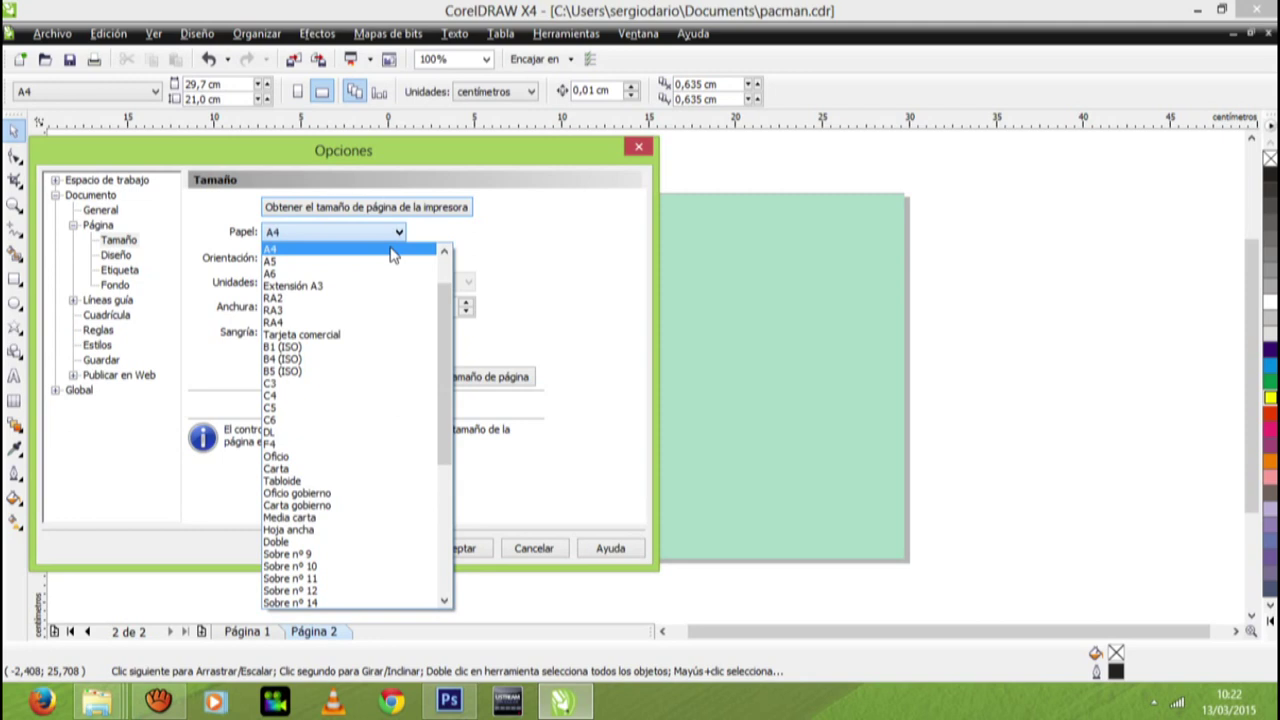
{"action": "left_click", "coordinate": [393, 255]}
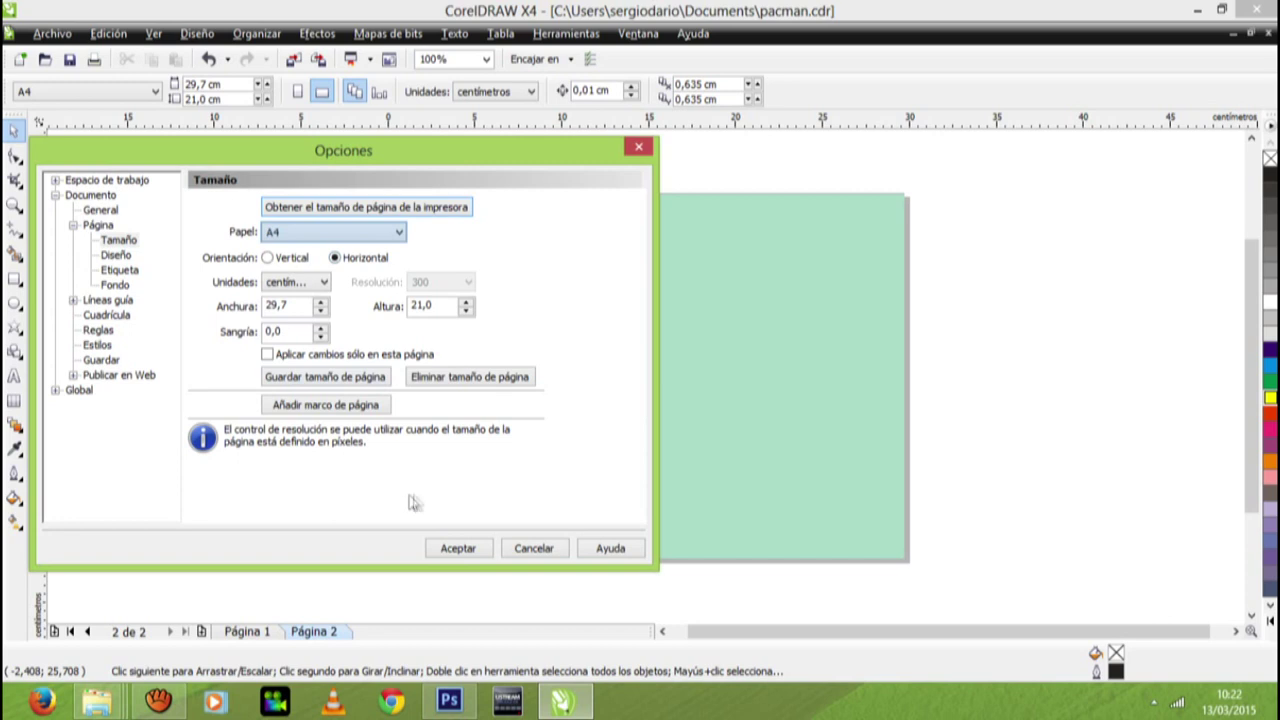
{"action": "left_click", "coordinate": [458, 548]}
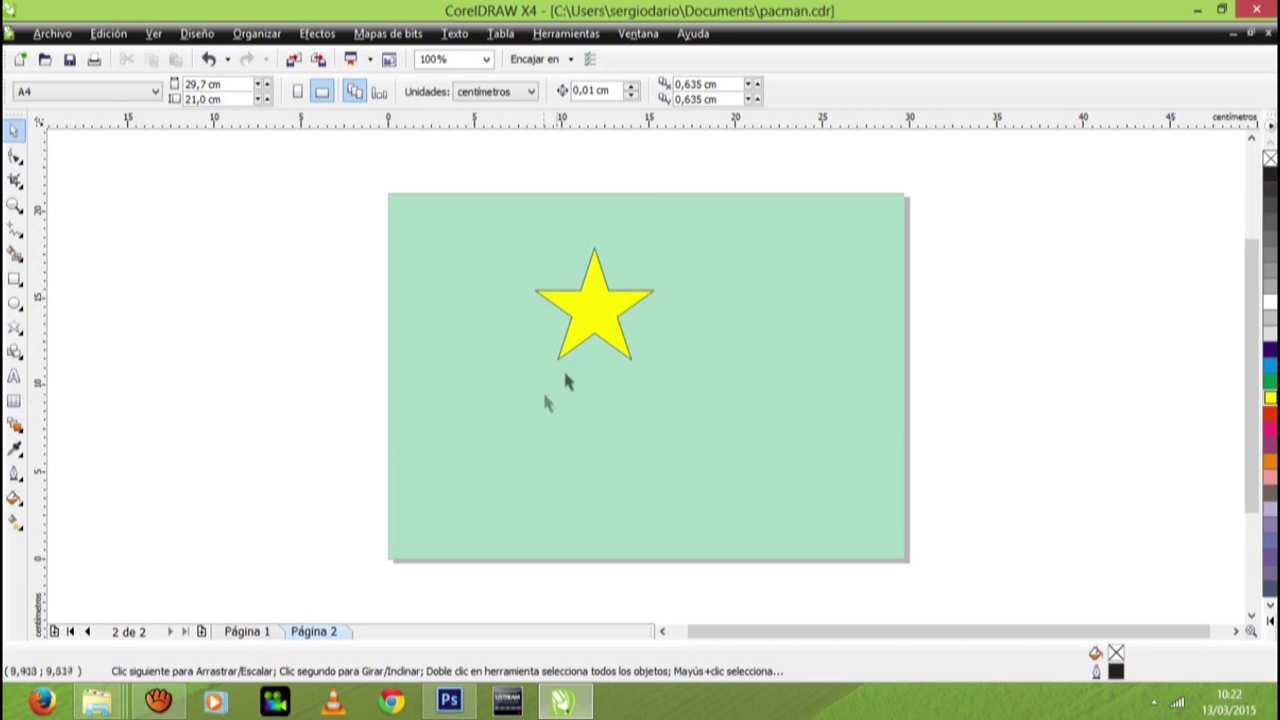
{"action": "left_click", "coordinate": [603, 325]}
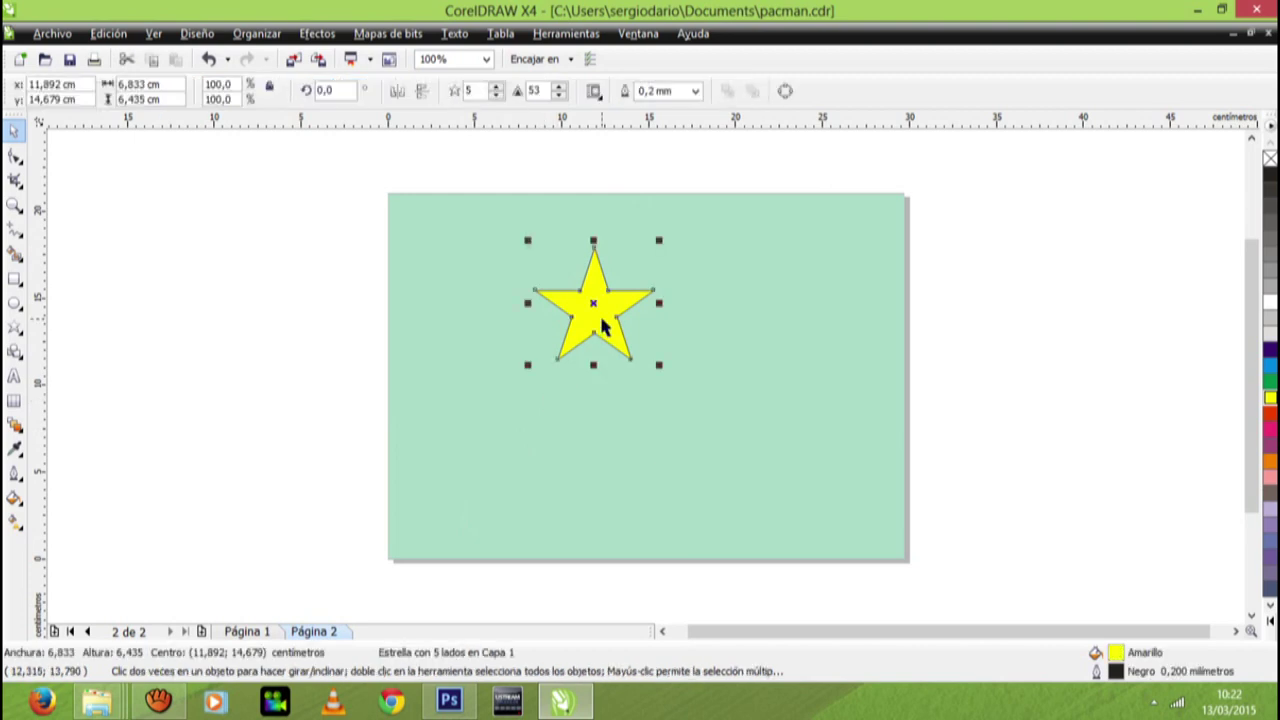
{"action": "left_click", "coordinate": [611, 438]}
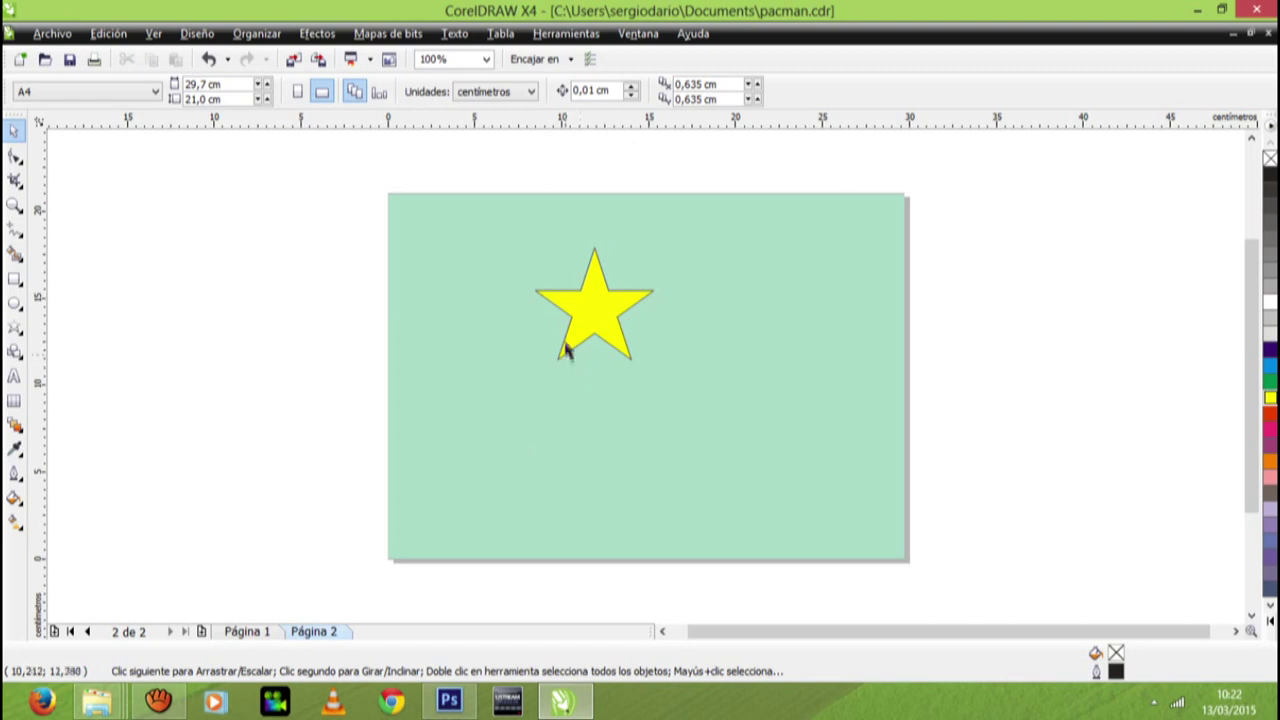
Draw a rectangle about 5.3 by 2.4 cm below the star and delete it.
{"action": "left_click", "coordinate": [15, 280]}
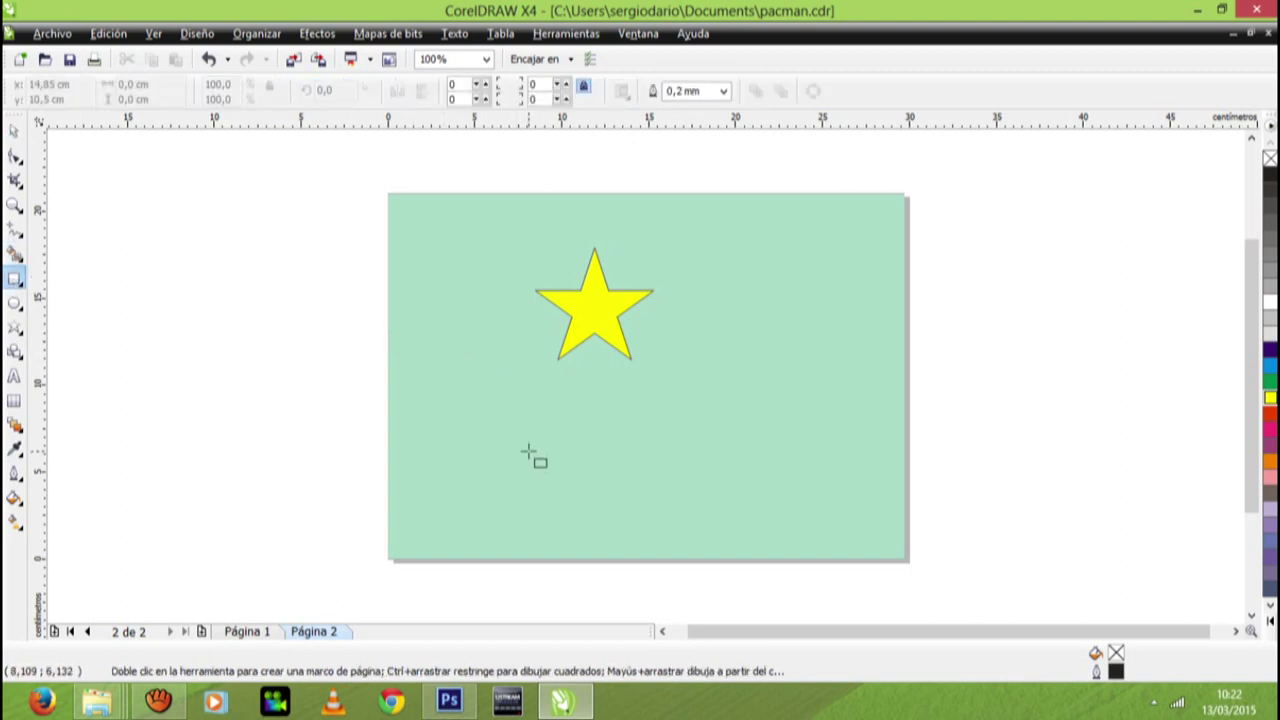
{"action": "left_click_drag", "start_coordinate": [528, 444], "coordinate": [620, 487]}
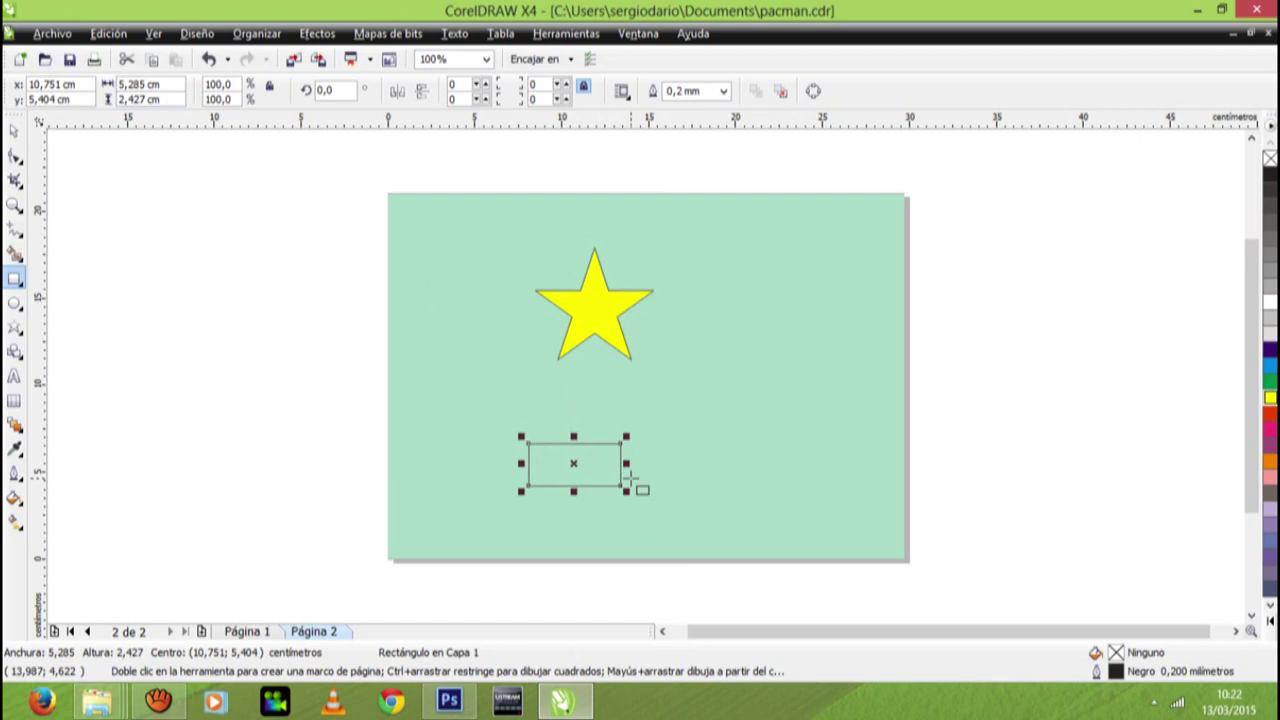
{"action": "key", "text": "Delete"}
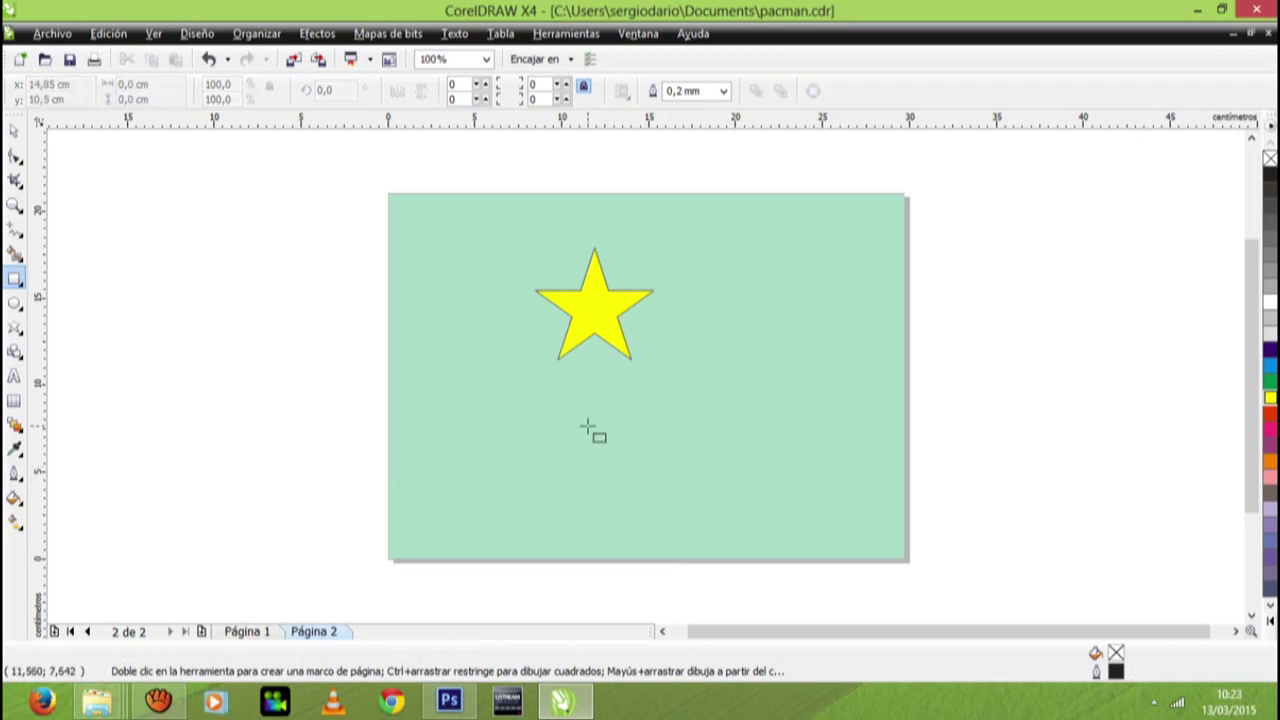
Draw a square about 4.15 cm per side just below the yellow star and deselect it.
{"action": "left_click_drag", "start_coordinate": [555, 398], "coordinate": [627, 467]}
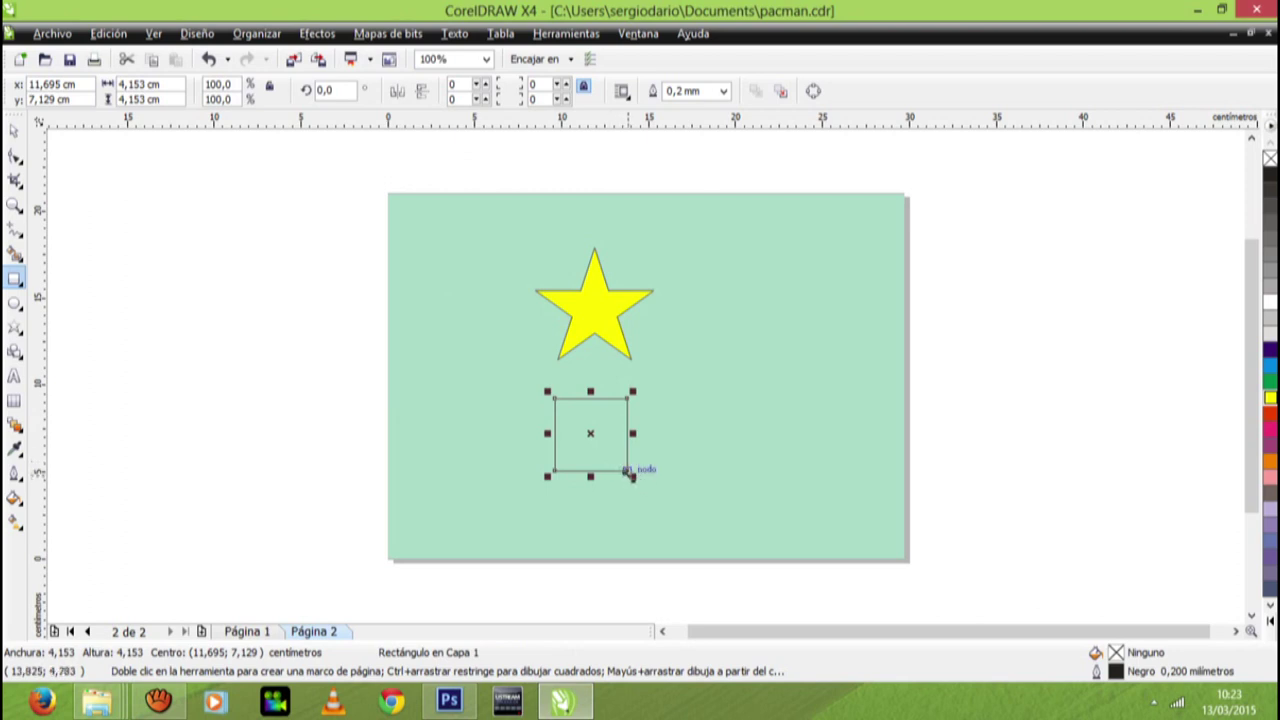
{"action": "left_click_drag", "start_coordinate": [636, 477], "coordinate": [657, 489]}
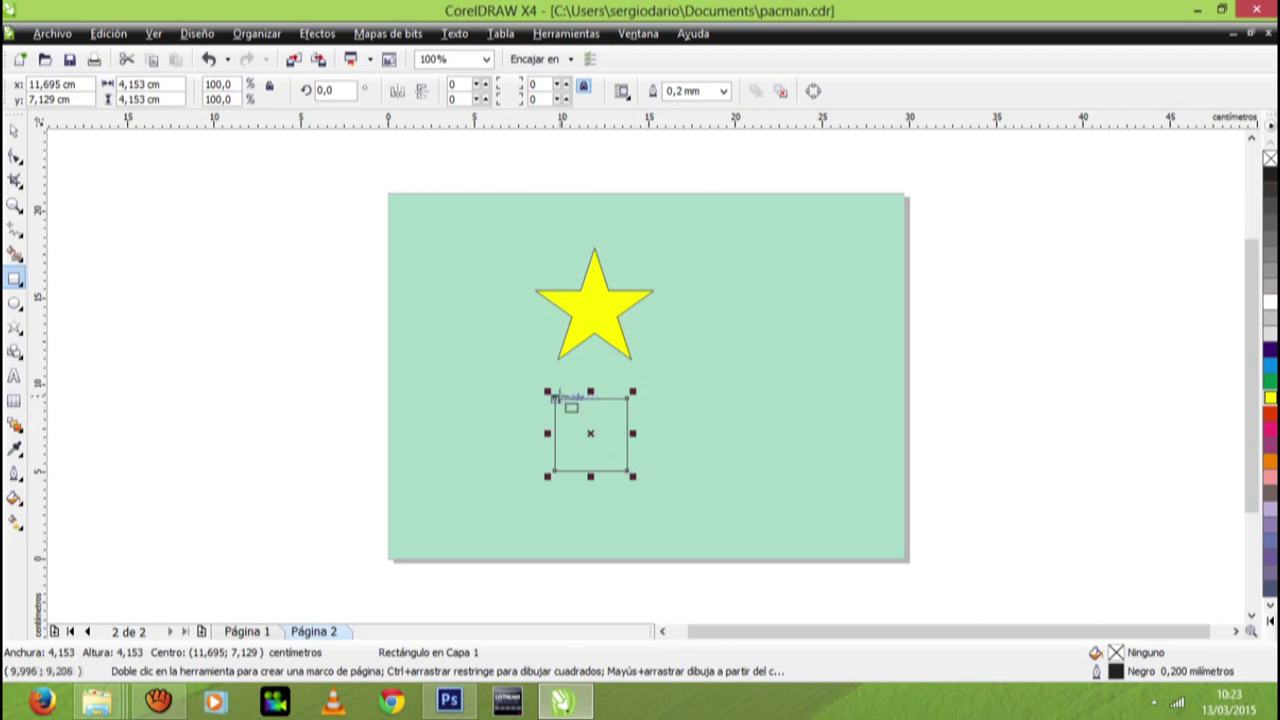
{"action": "left_click_drag", "start_coordinate": [542, 386], "coordinate": [542, 386]}
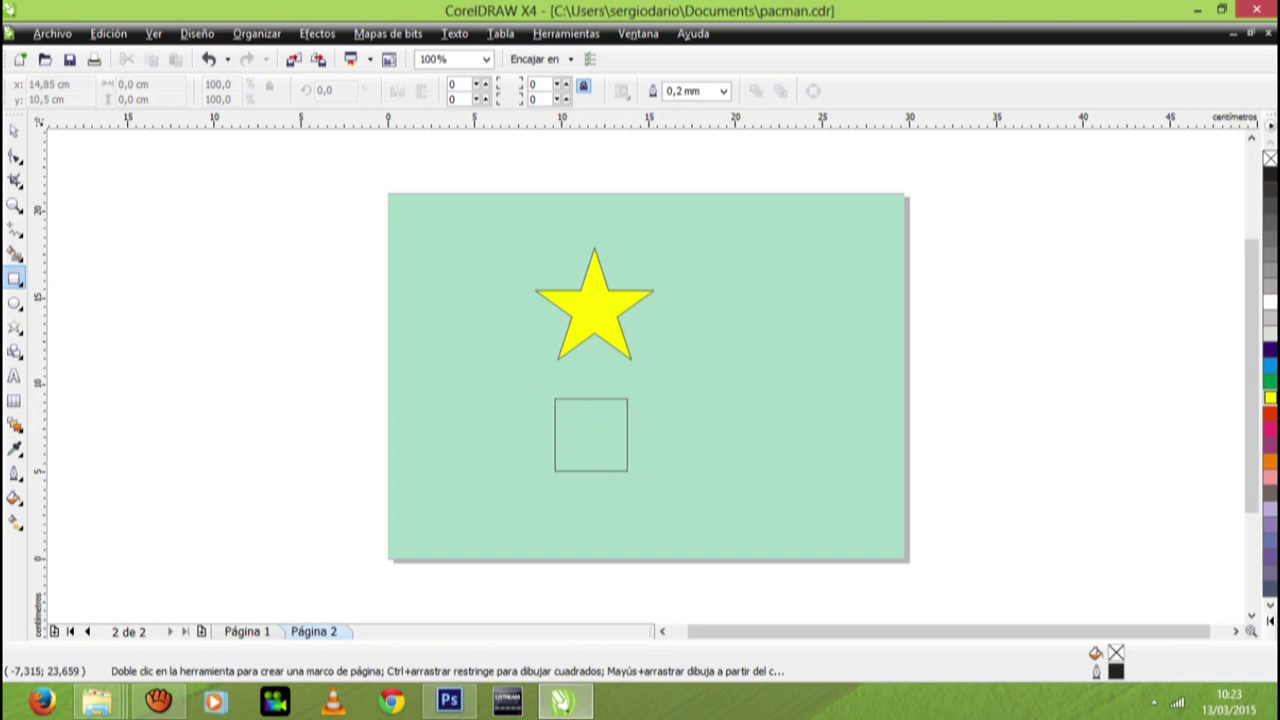
Enlarge the square proportionally from its upper-left corner to about 6.15 cm per side.
{"action": "left_click", "coordinate": [15, 131]}
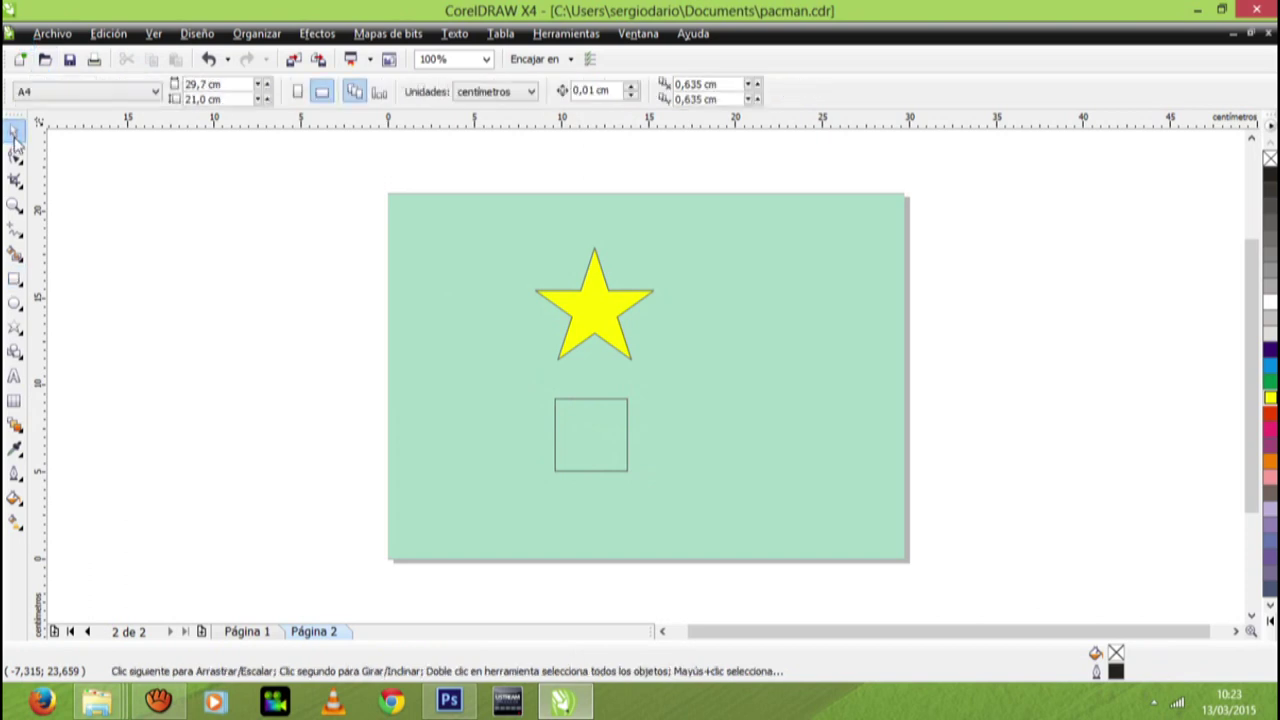
{"action": "left_click", "coordinate": [556, 446]}
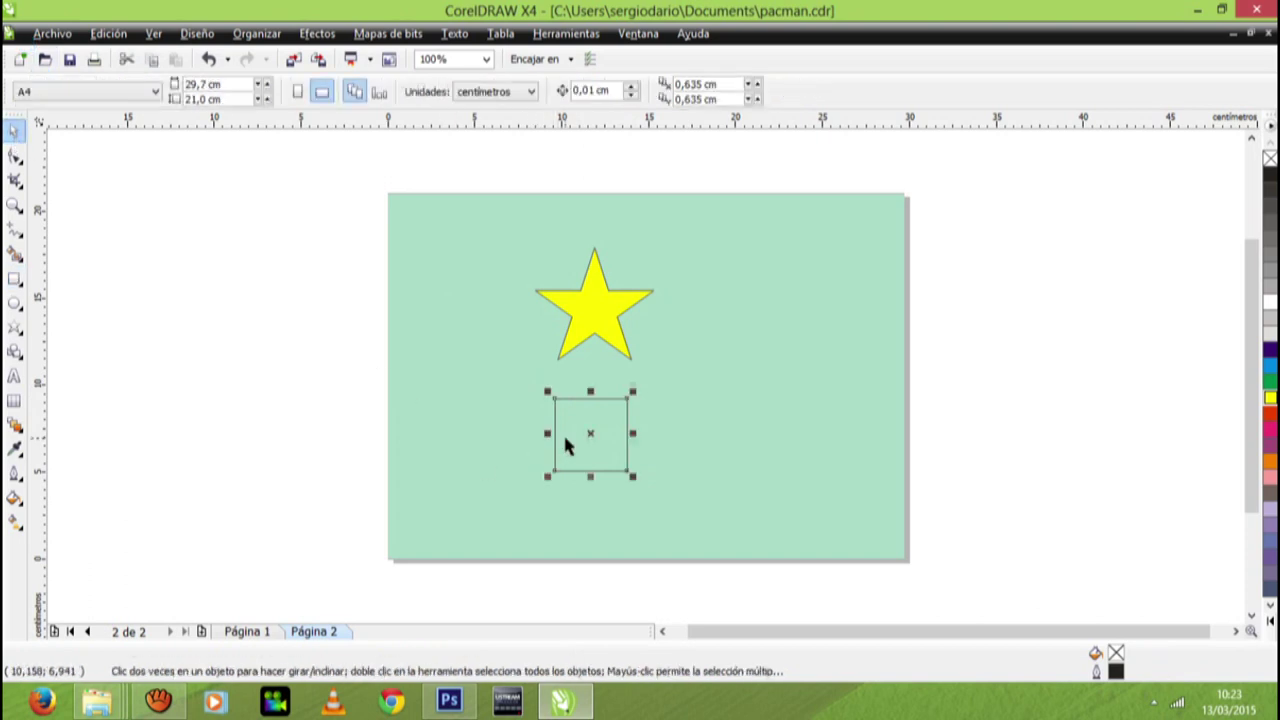
{"action": "left_click_drag", "start_coordinate": [547, 392], "coordinate": [497, 354]}
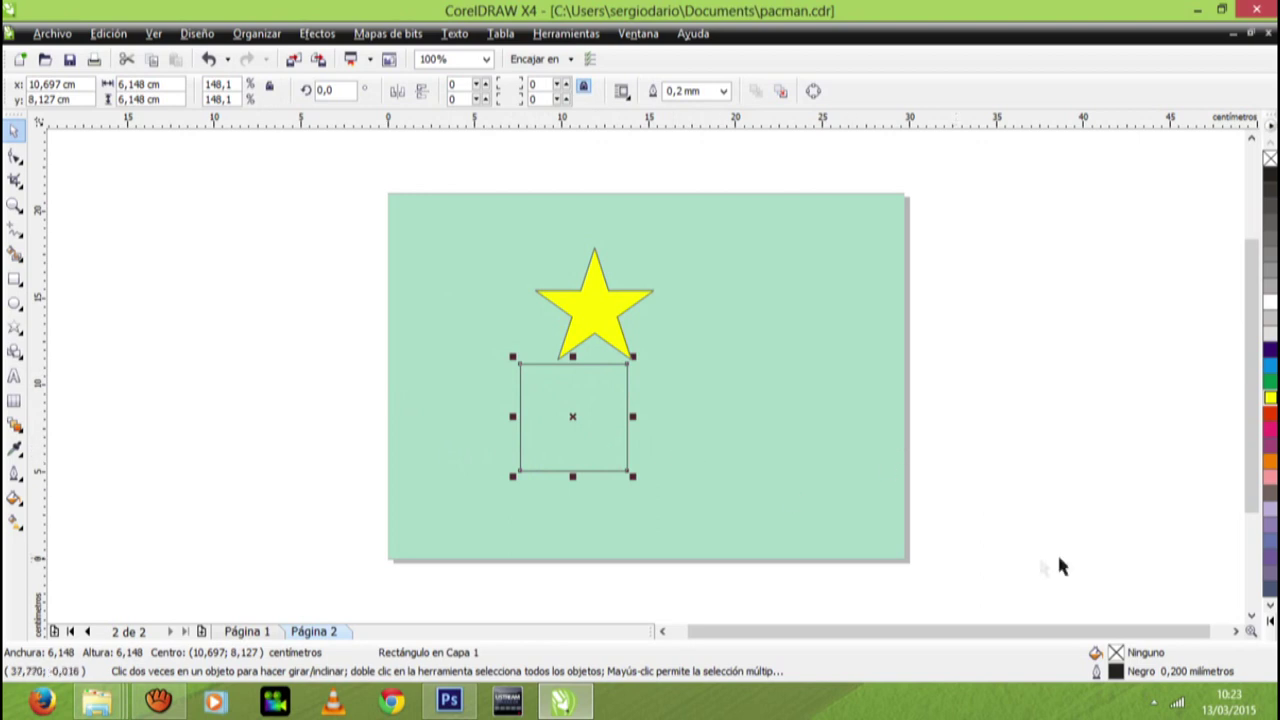
Fill the square with orange (Naranja) from the expanded colour palette and deselect it.
{"action": "left_click", "coordinate": [1270, 617]}
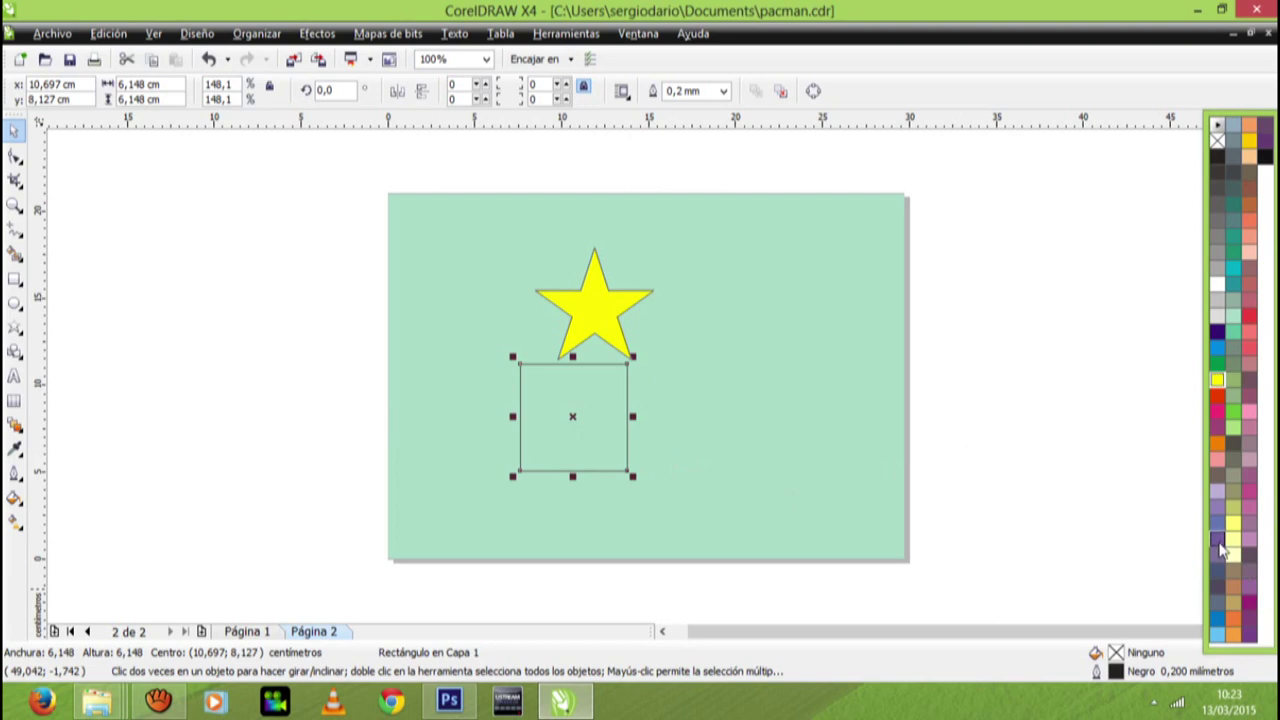
{"action": "left_click", "coordinate": [1217, 447]}
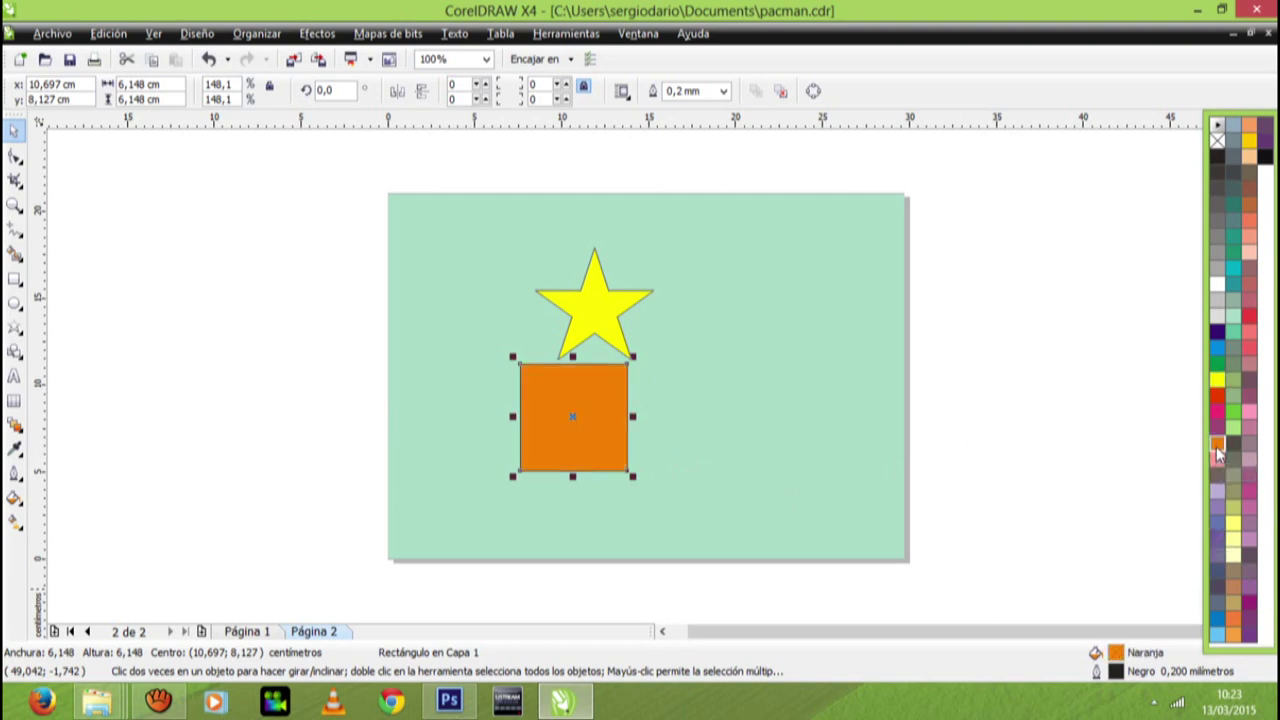
{"action": "left_click", "coordinate": [73, 425]}
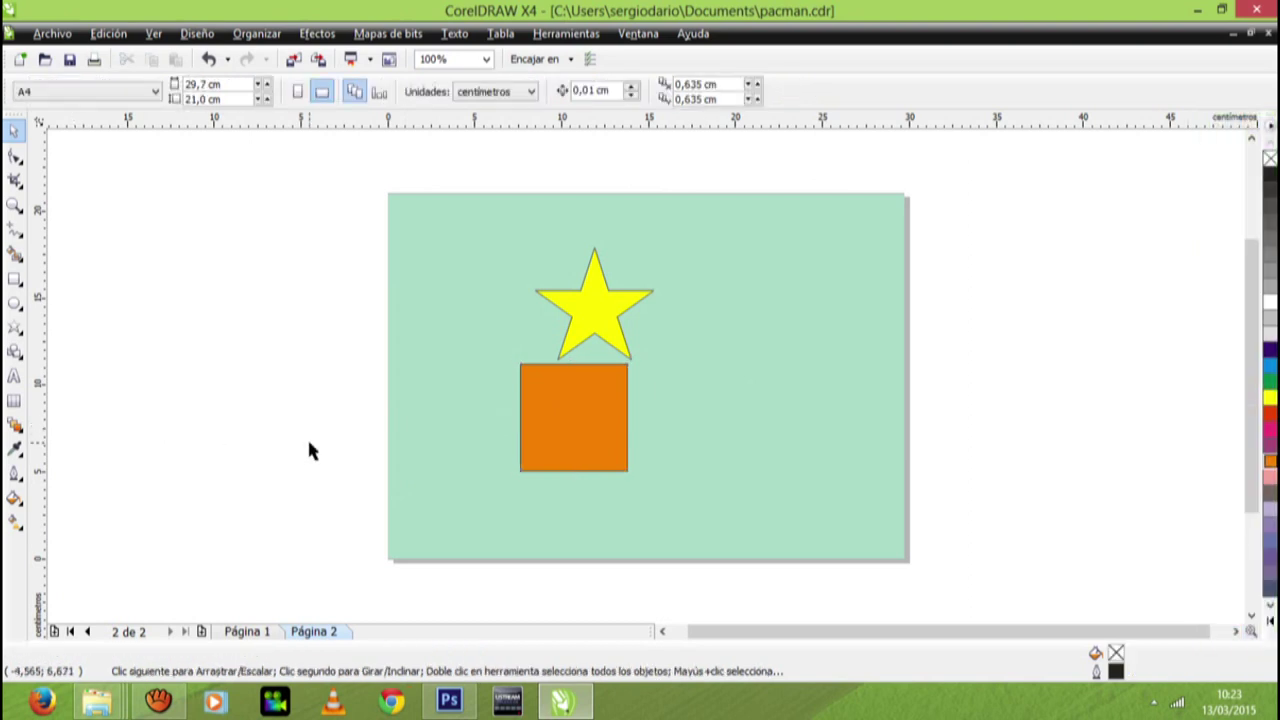
Remove the fill colour from the orange square so only its outline is drawn.
{"action": "left_click", "coordinate": [560, 456]}
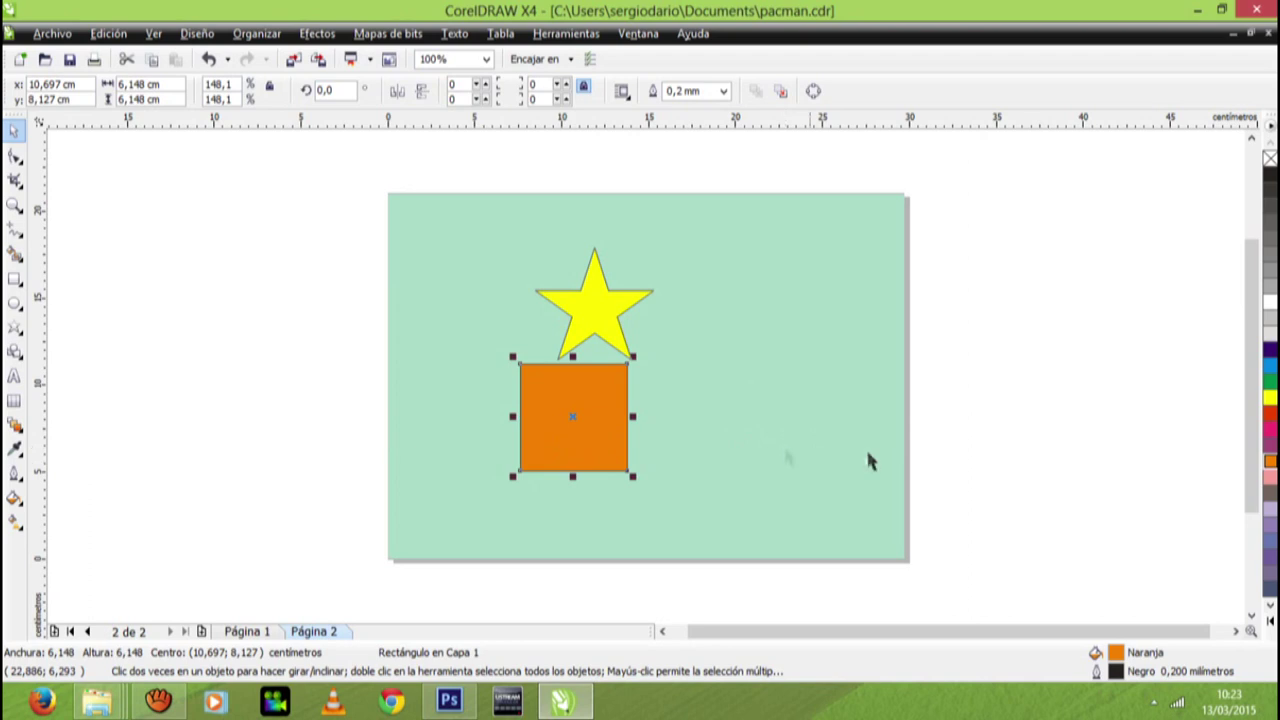
{"action": "left_click", "coordinate": [1266, 623]}
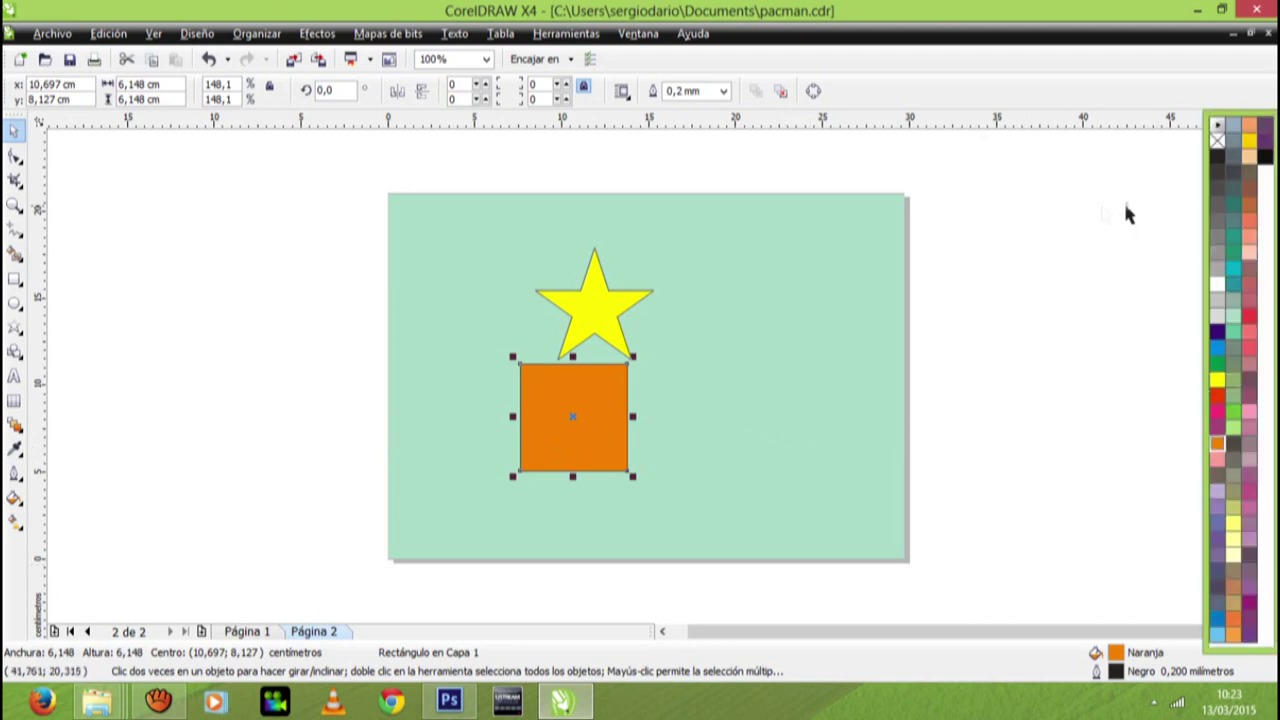
{"action": "left_click", "coordinate": [1218, 140]}
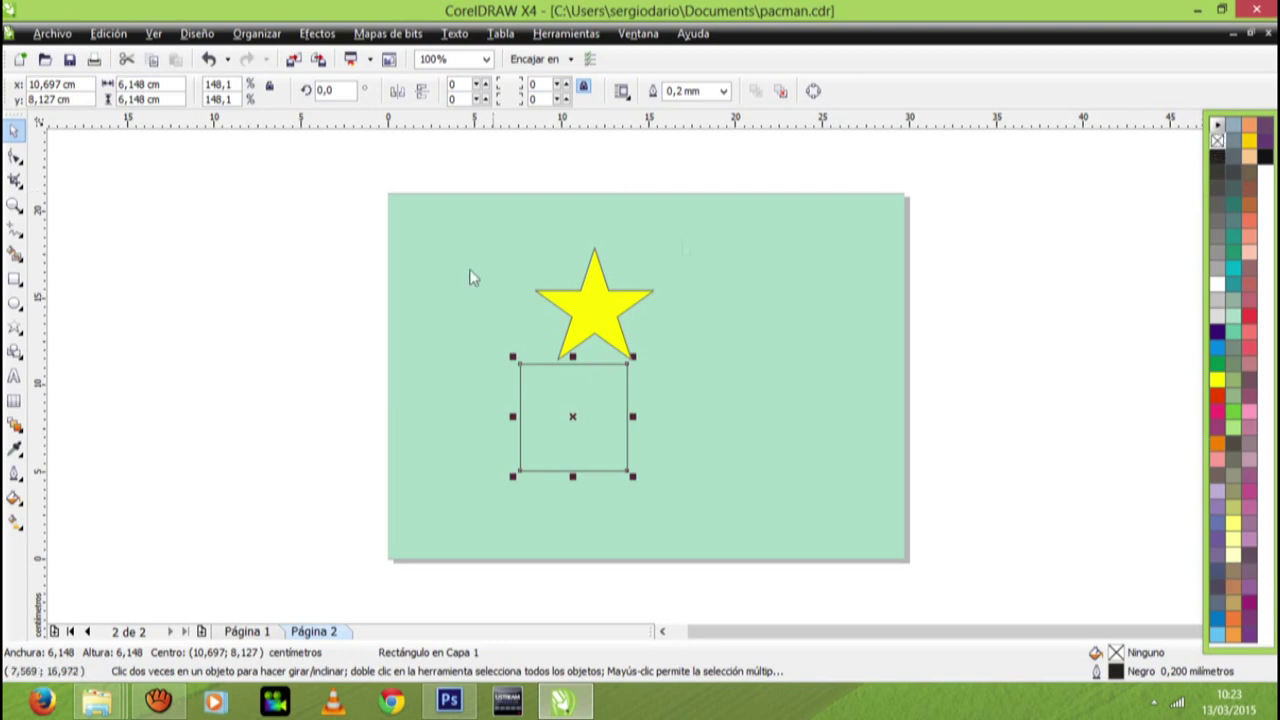
Try outline widths of 16 points and 2 points on the square.
{"action": "left_click", "coordinate": [22, 480]}
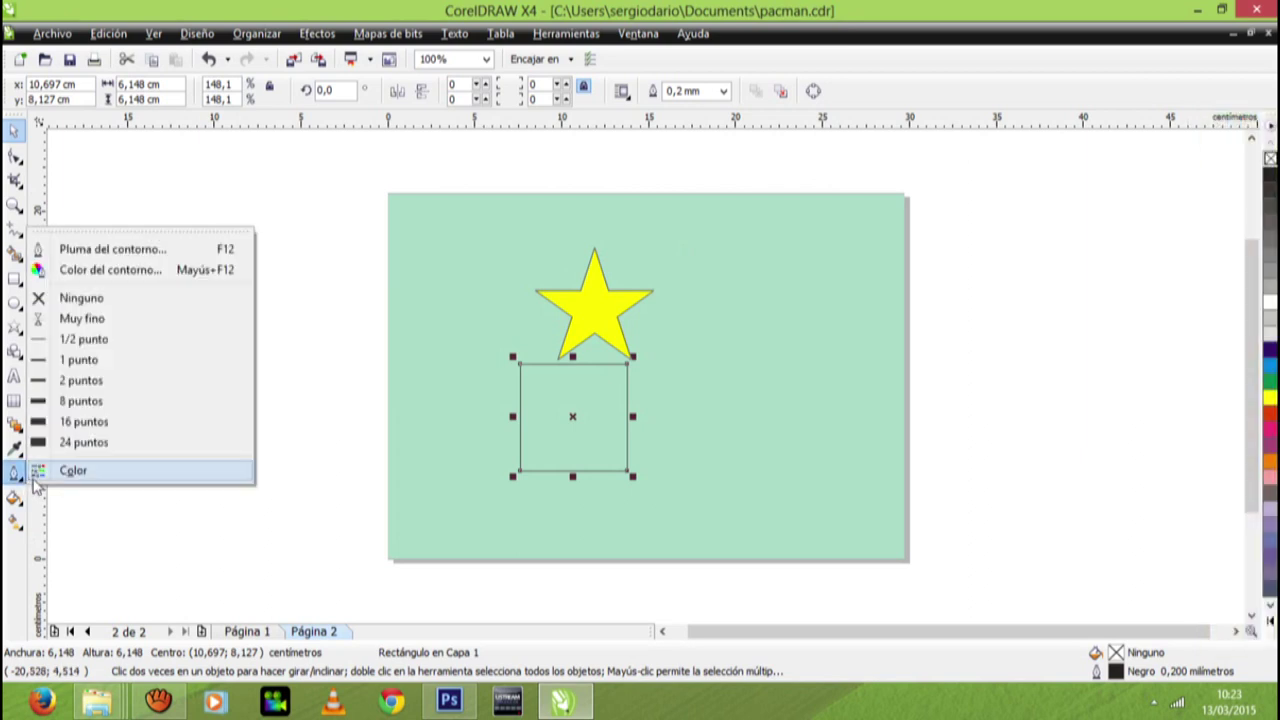
{"action": "left_click", "coordinate": [135, 429]}
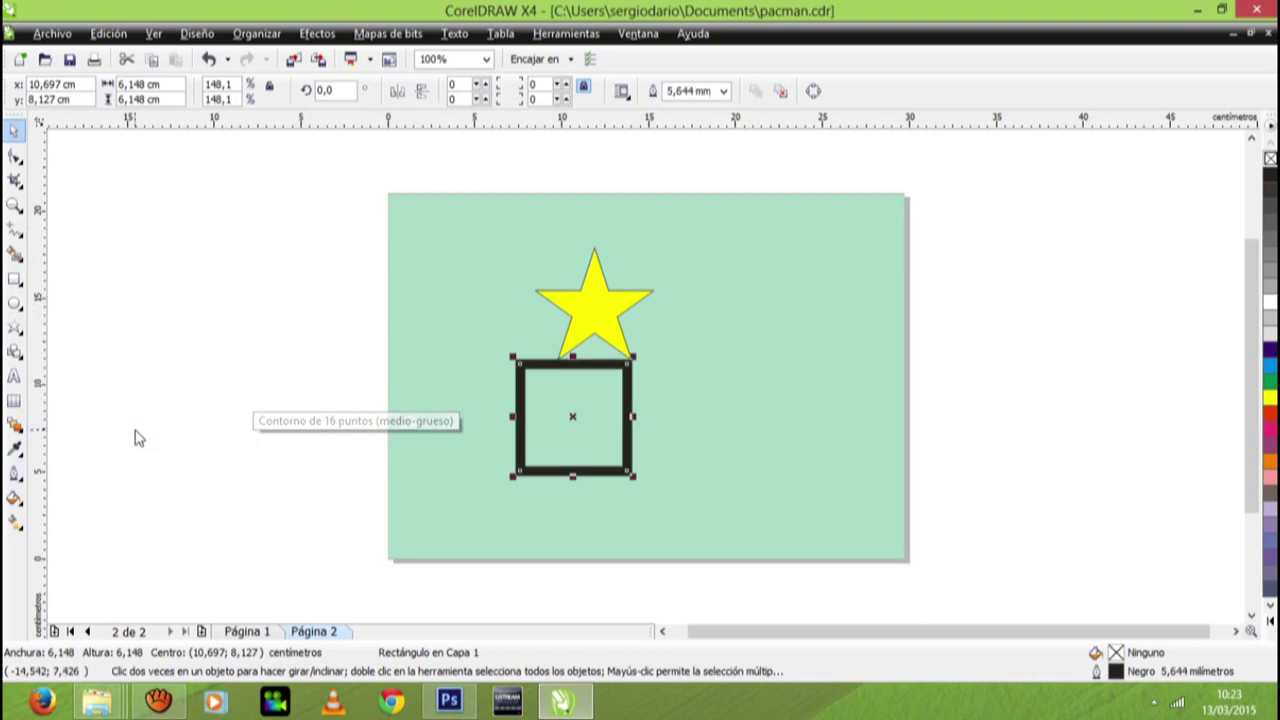
{"action": "left_click", "coordinate": [22, 477]}
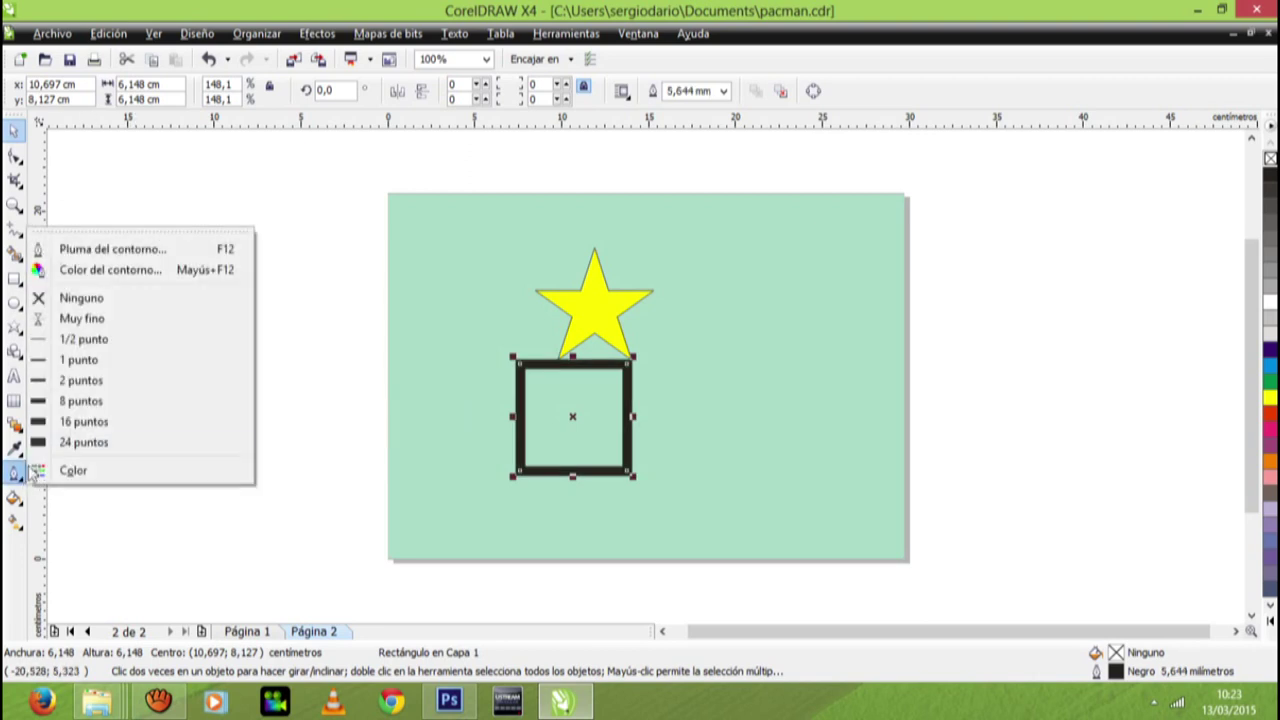
{"action": "left_click", "coordinate": [118, 380]}
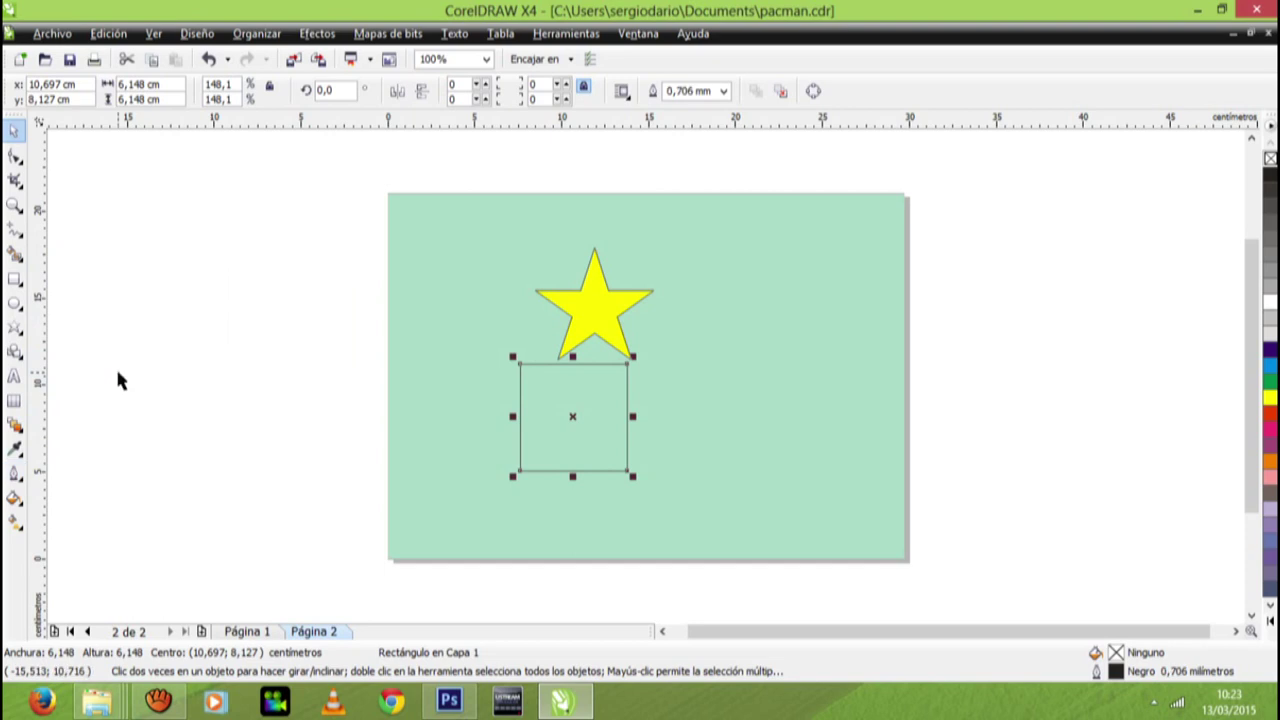
Set the square's outline width to 8 points and deselect it.
{"action": "left_click", "coordinate": [15, 472]}
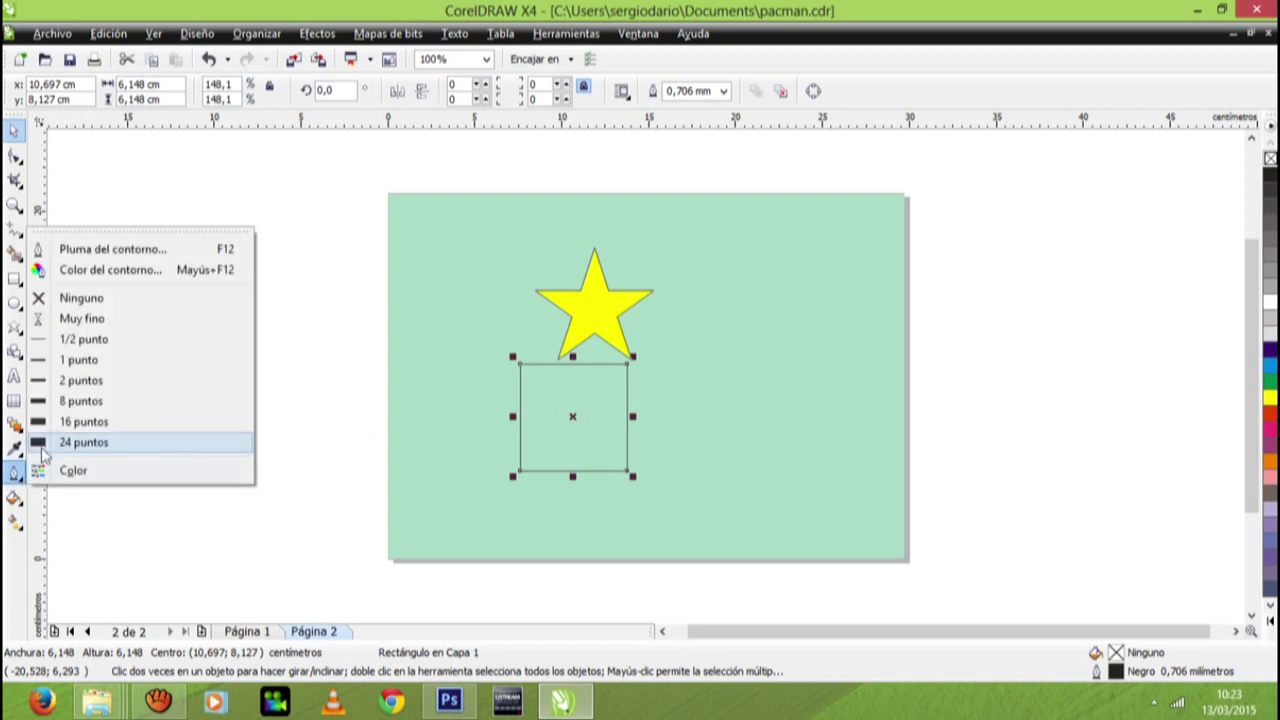
{"action": "left_click", "coordinate": [80, 405]}
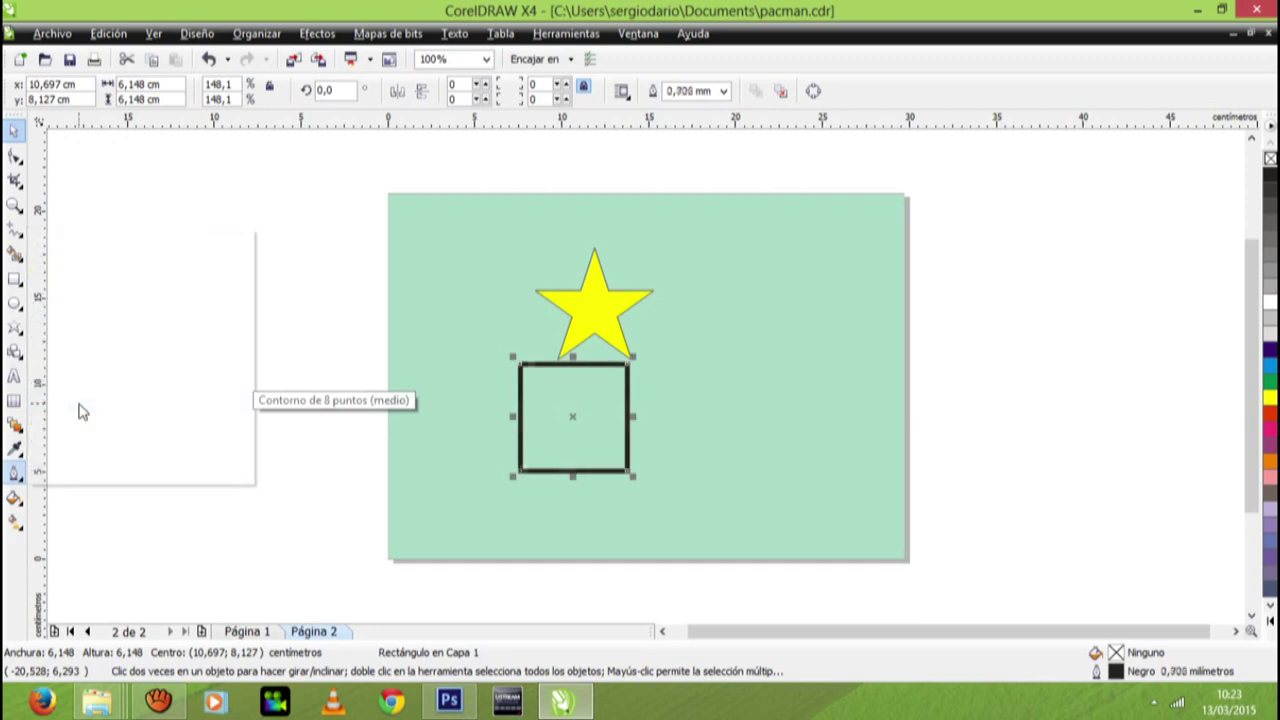
{"action": "left_click", "coordinate": [288, 414]}
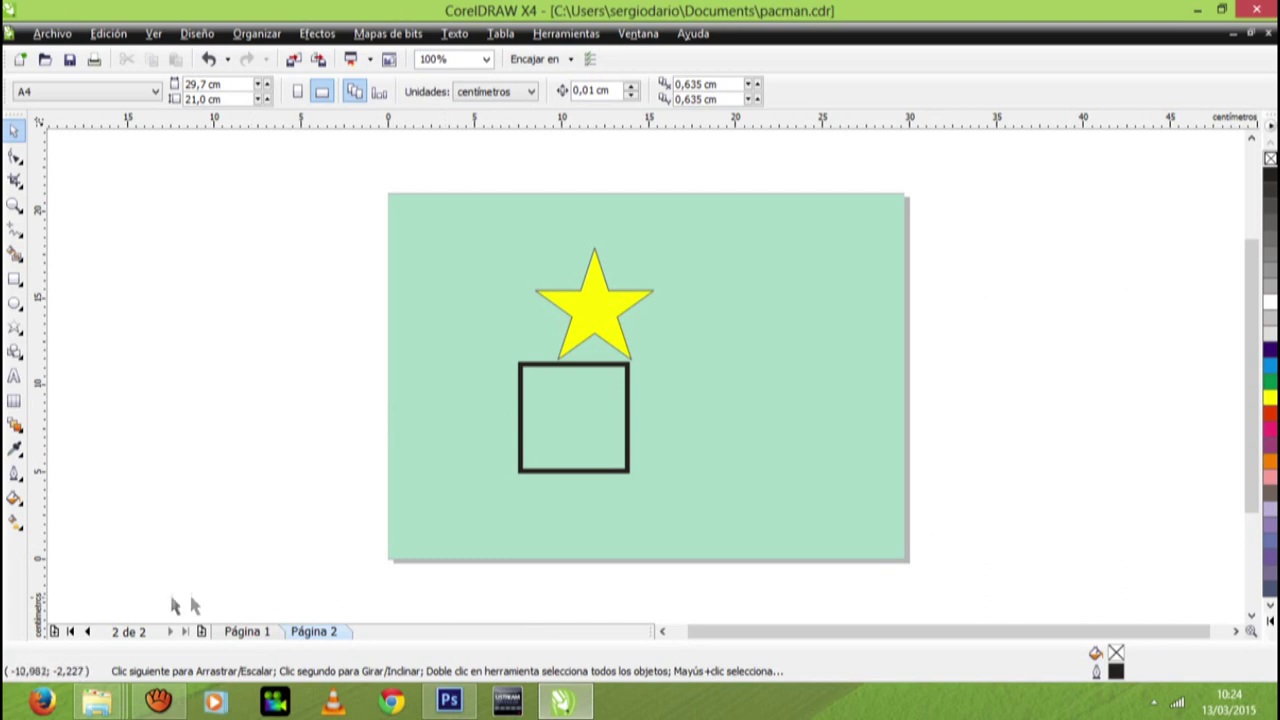
{"action": "left_click", "coordinate": [22, 477]}
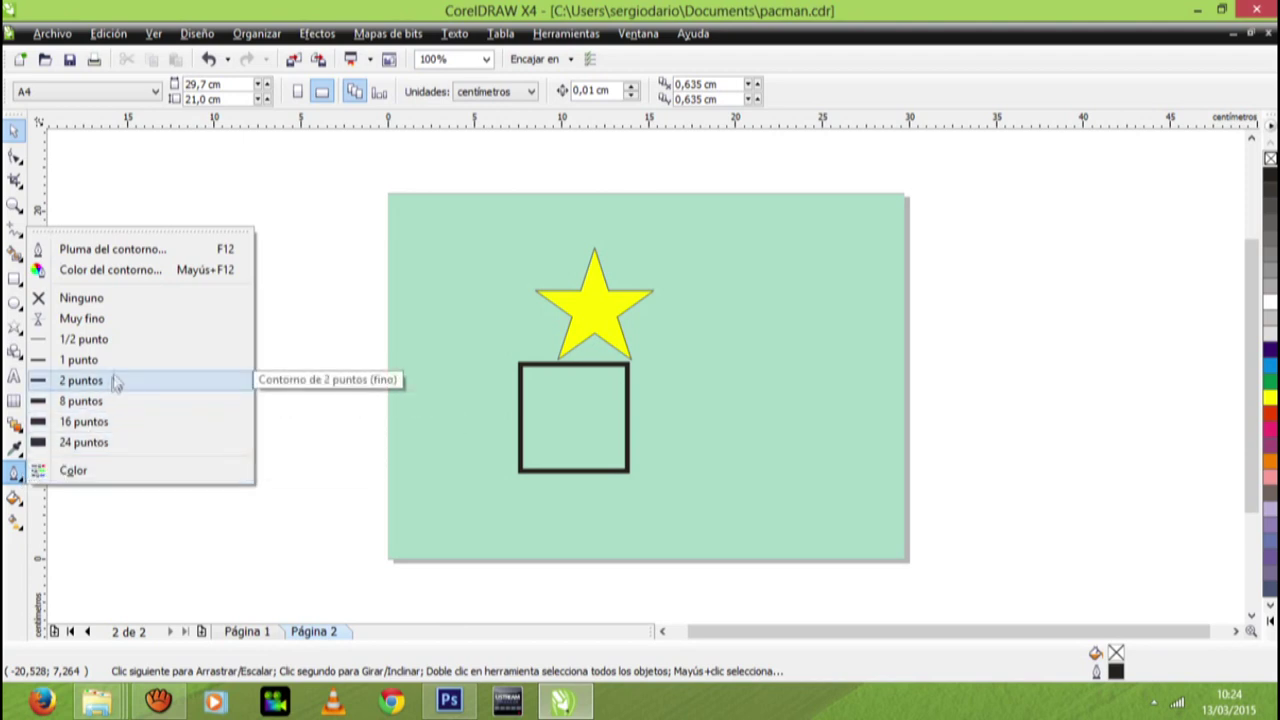
{"action": "left_click", "coordinate": [141, 252]}
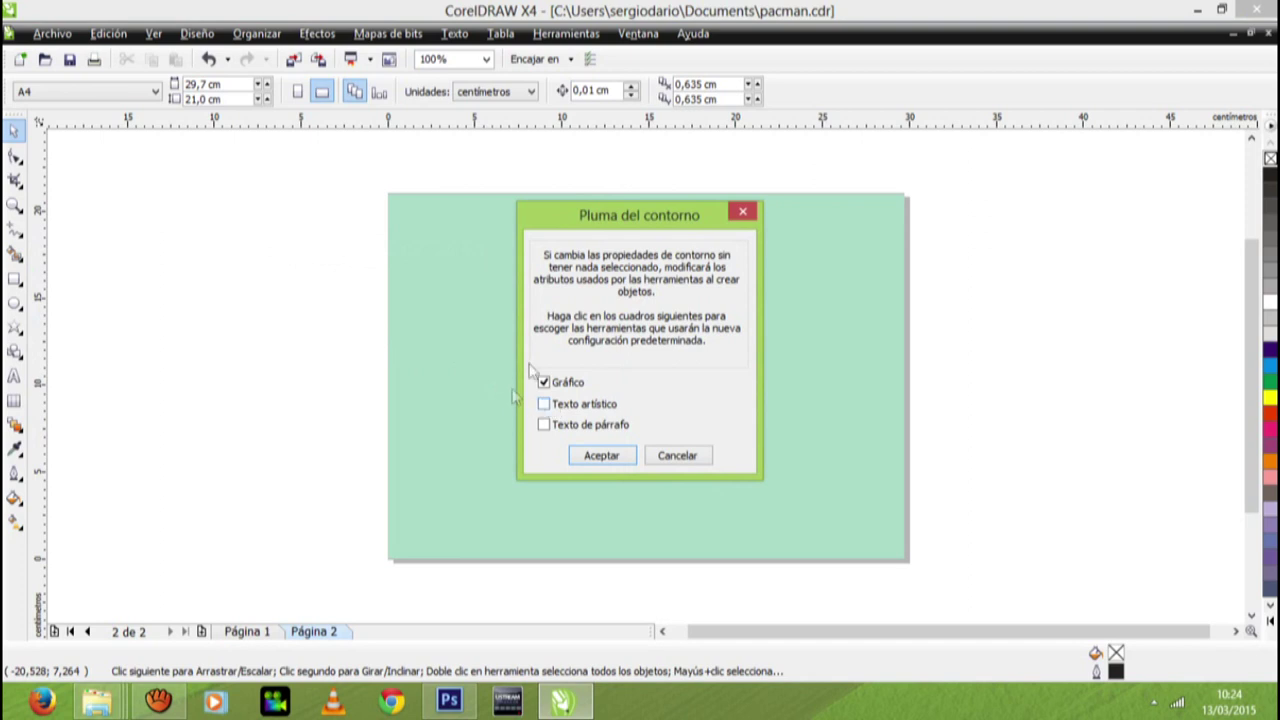
{"action": "left_click", "coordinate": [744, 214]}
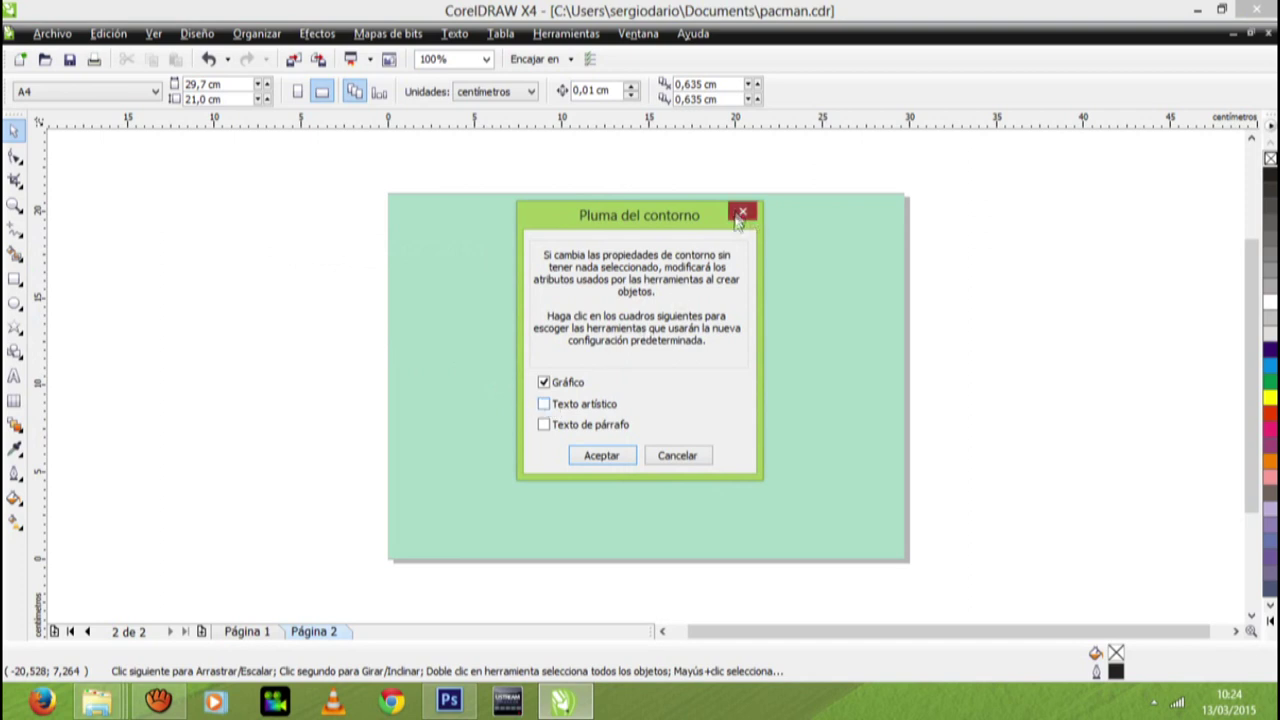
Examine the square's outline pen settings, including the full list of line styles, and close them without changes.
{"action": "left_click", "coordinate": [592, 395]}
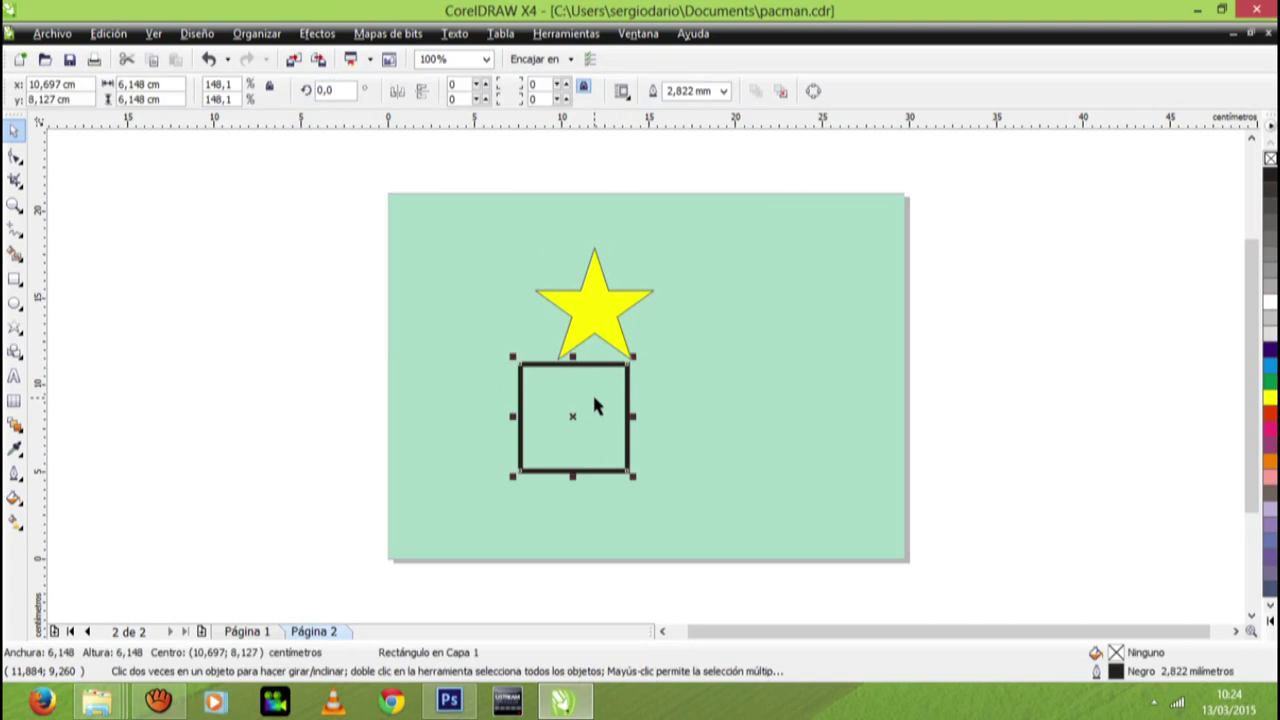
{"action": "left_click", "coordinate": [16, 474]}
{"action": "left_click", "coordinate": [14, 350]}
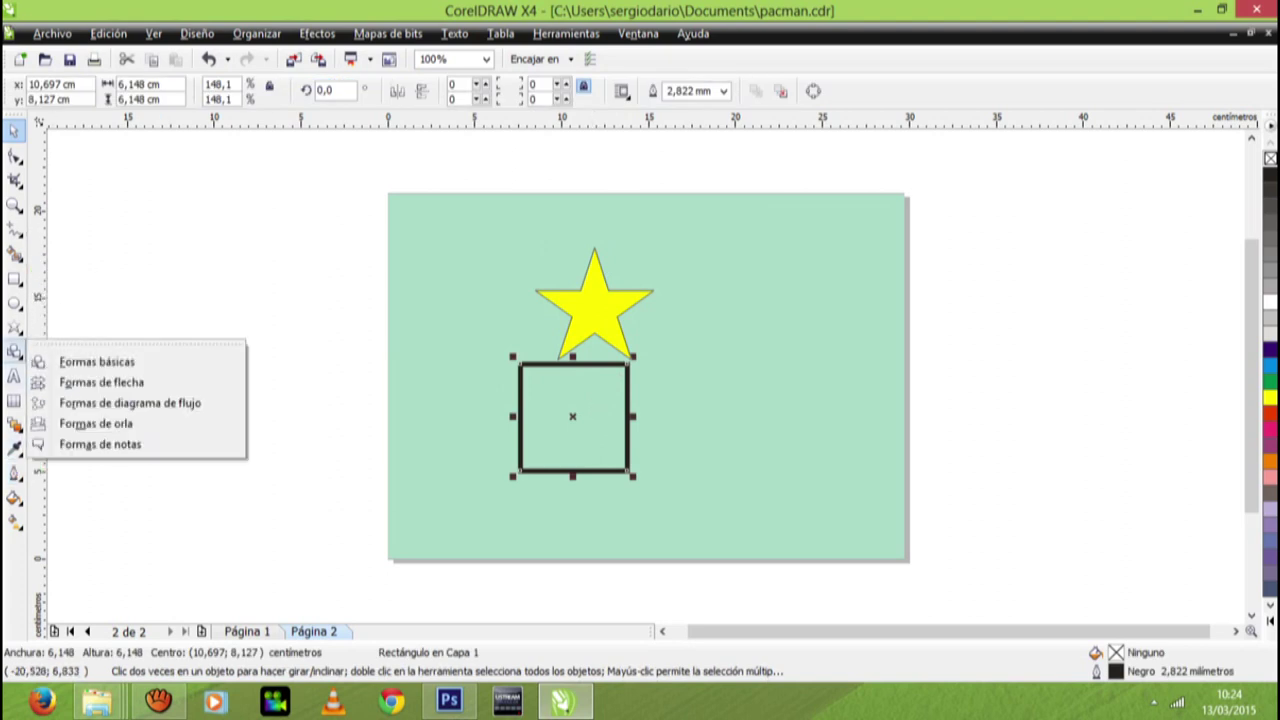
{"action": "left_click", "coordinate": [16, 474]}
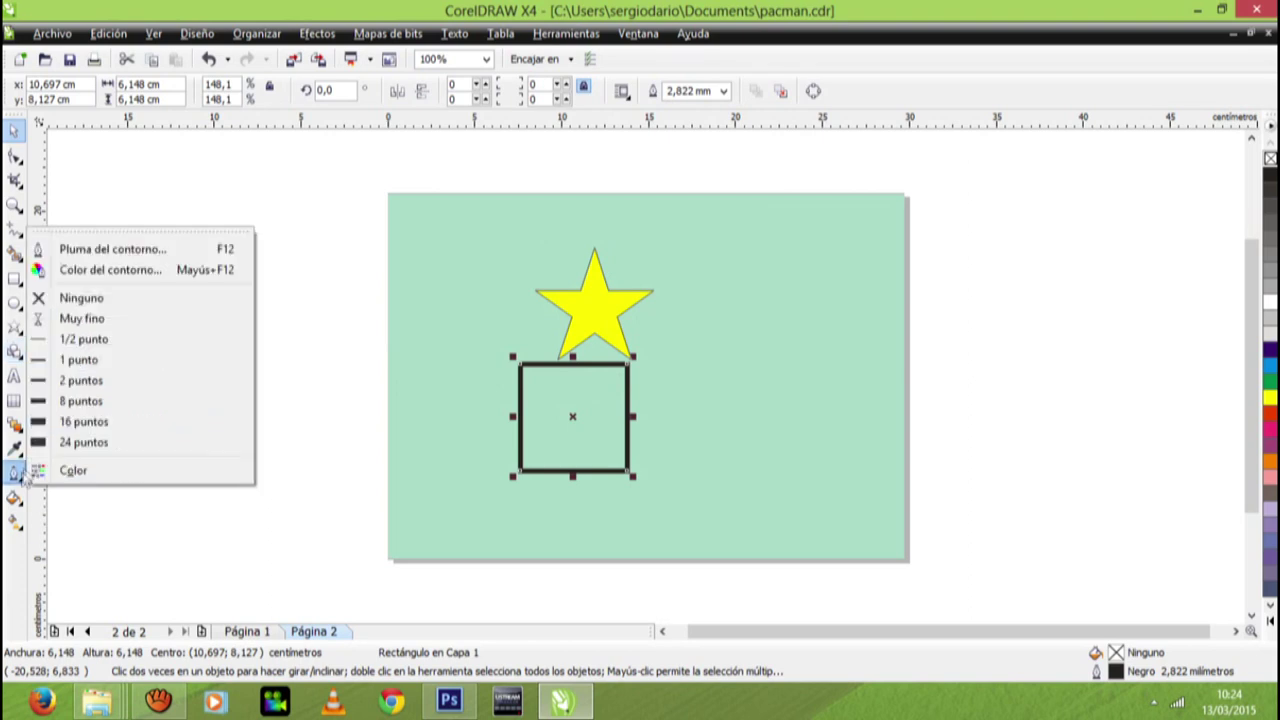
{"action": "left_click", "coordinate": [175, 257]}
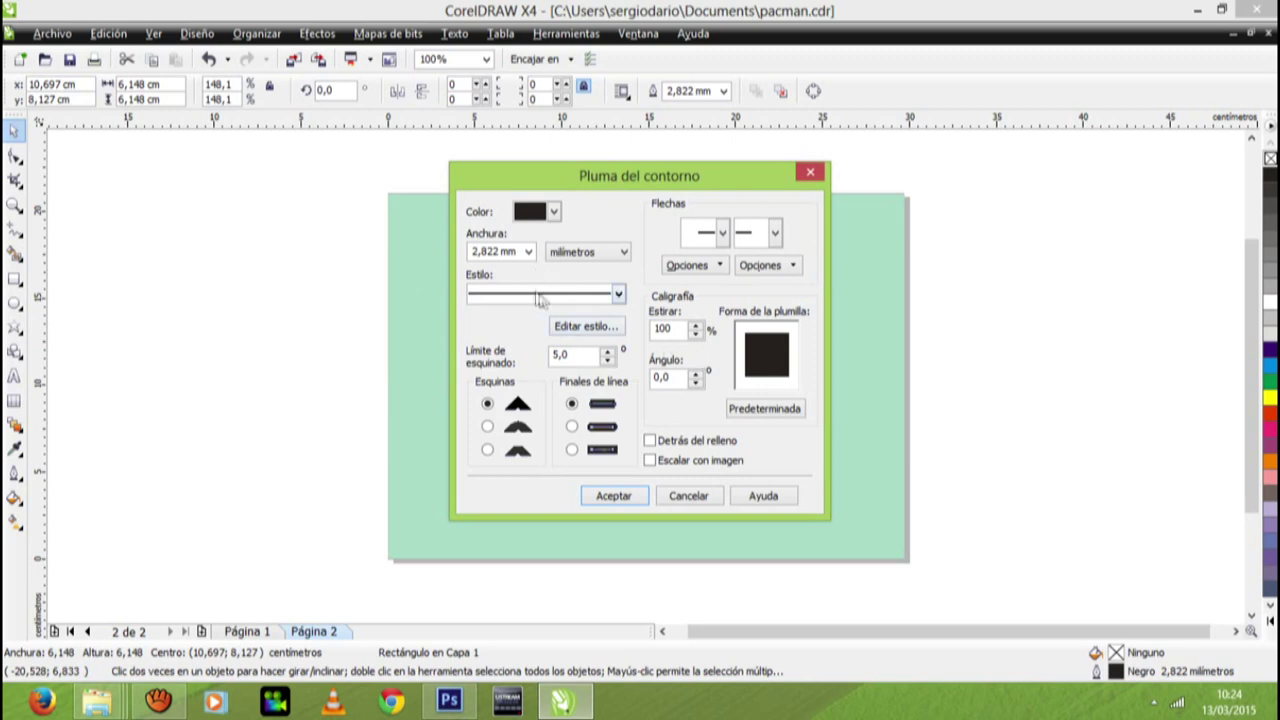
{"action": "left_click", "coordinate": [617, 299]}
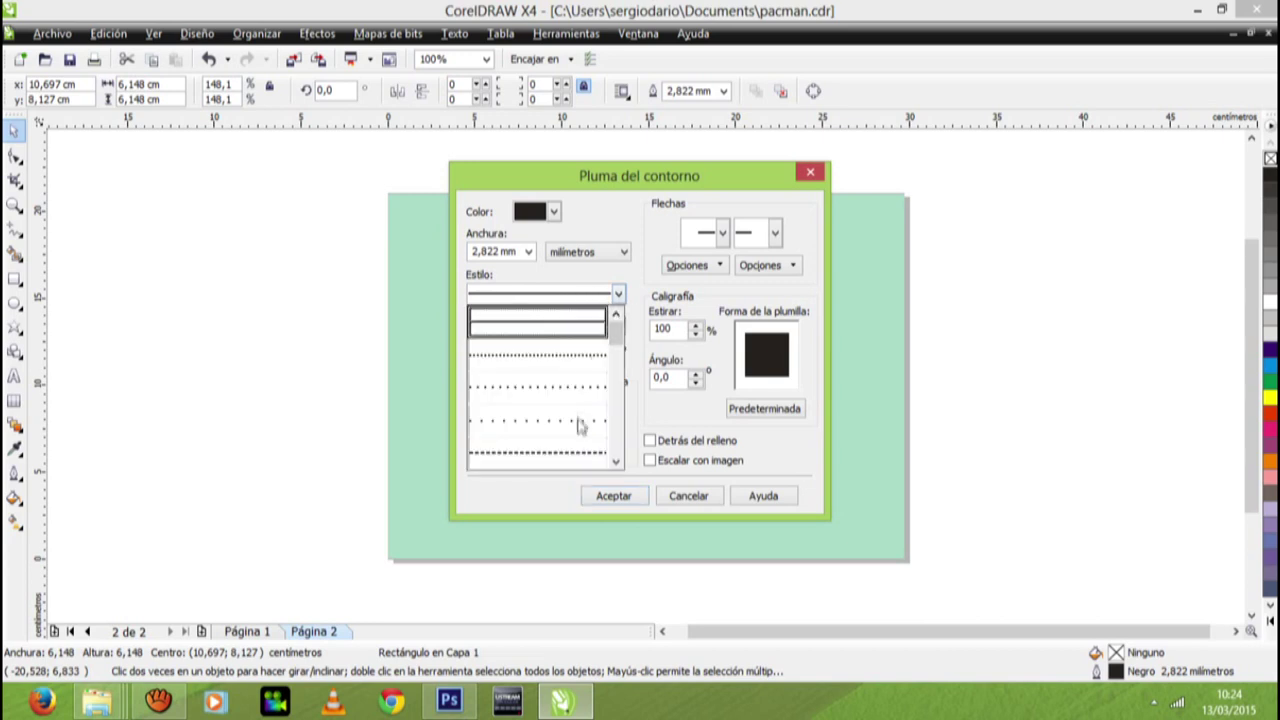
{"action": "left_click", "coordinate": [616, 462]}
{"action": "left_click", "coordinate": [616, 462]}
{"action": "left_click", "coordinate": [616, 462]}
{"action": "left_click", "coordinate": [616, 462]}
{"action": "left_click", "coordinate": [616, 462]}
{"action": "left_click", "coordinate": [616, 462]}
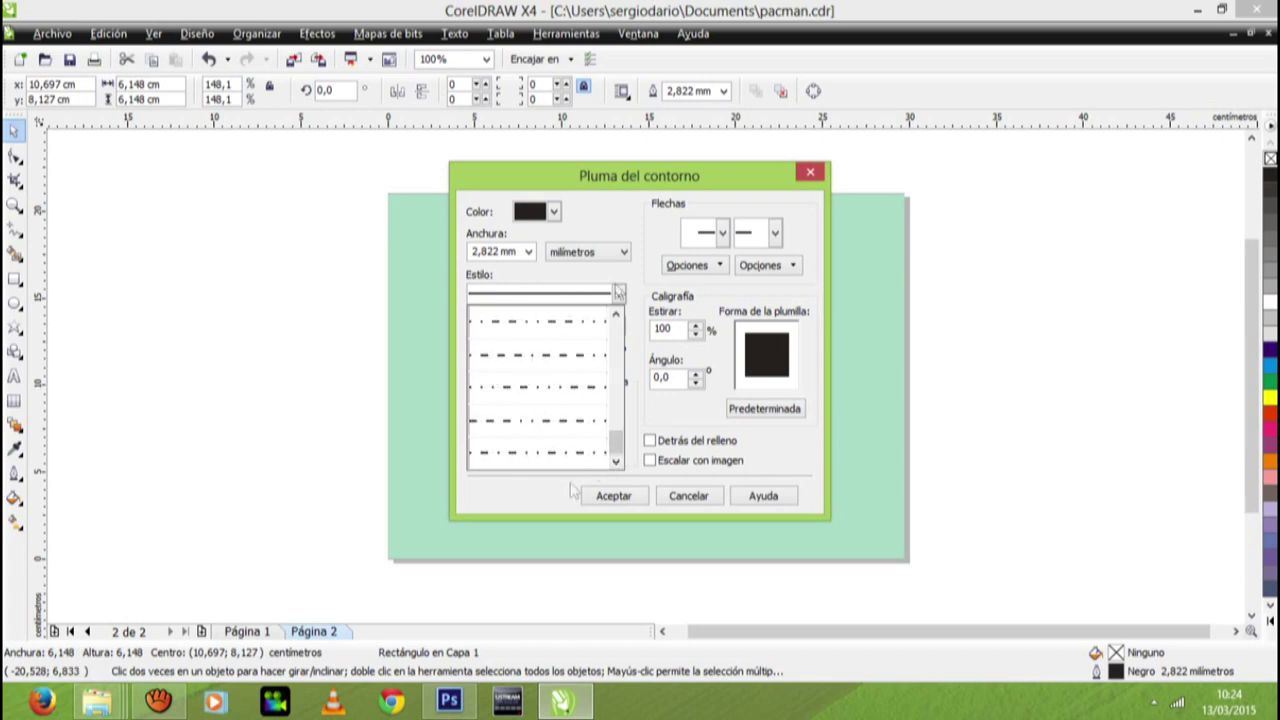
{"action": "left_click", "coordinate": [619, 294]}
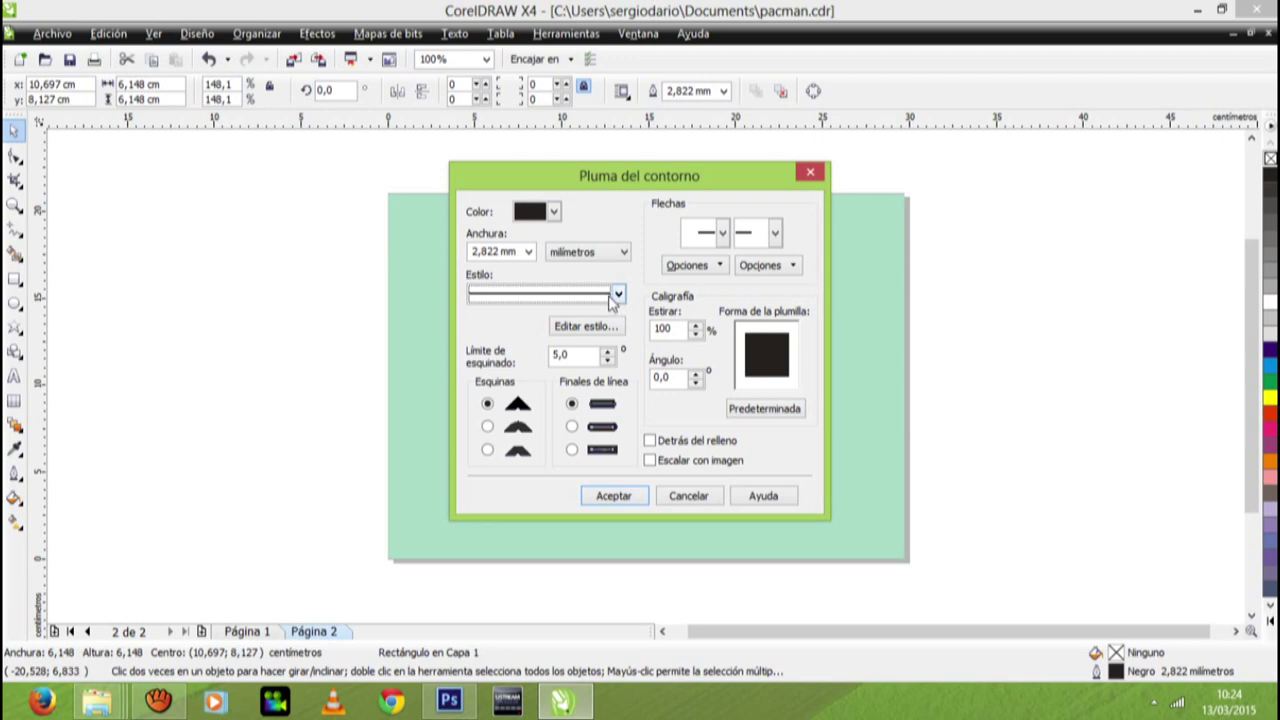
{"action": "left_click", "coordinate": [818, 177]}
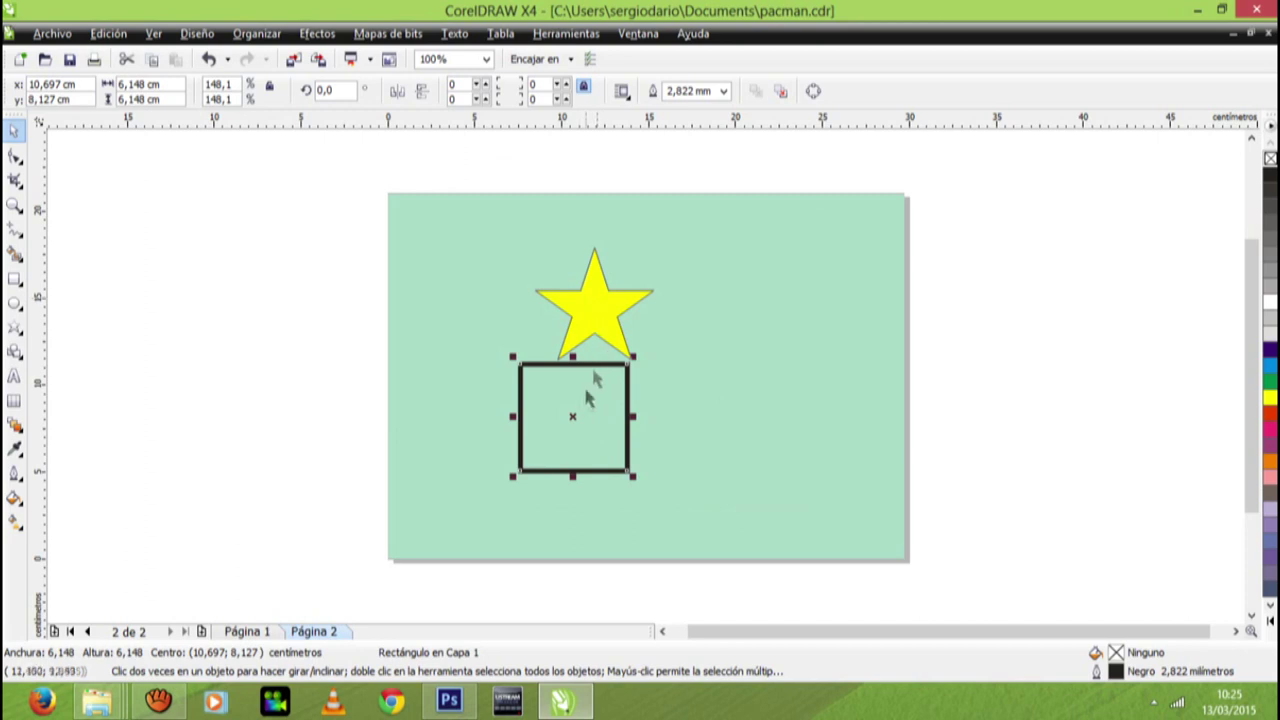
Move the square about 5.1 cm to the right on the page and deselect it.
{"action": "left_click_drag", "start_coordinate": [575, 420], "coordinate": [665, 424]}
{"action": "left_click", "coordinate": [740, 306]}
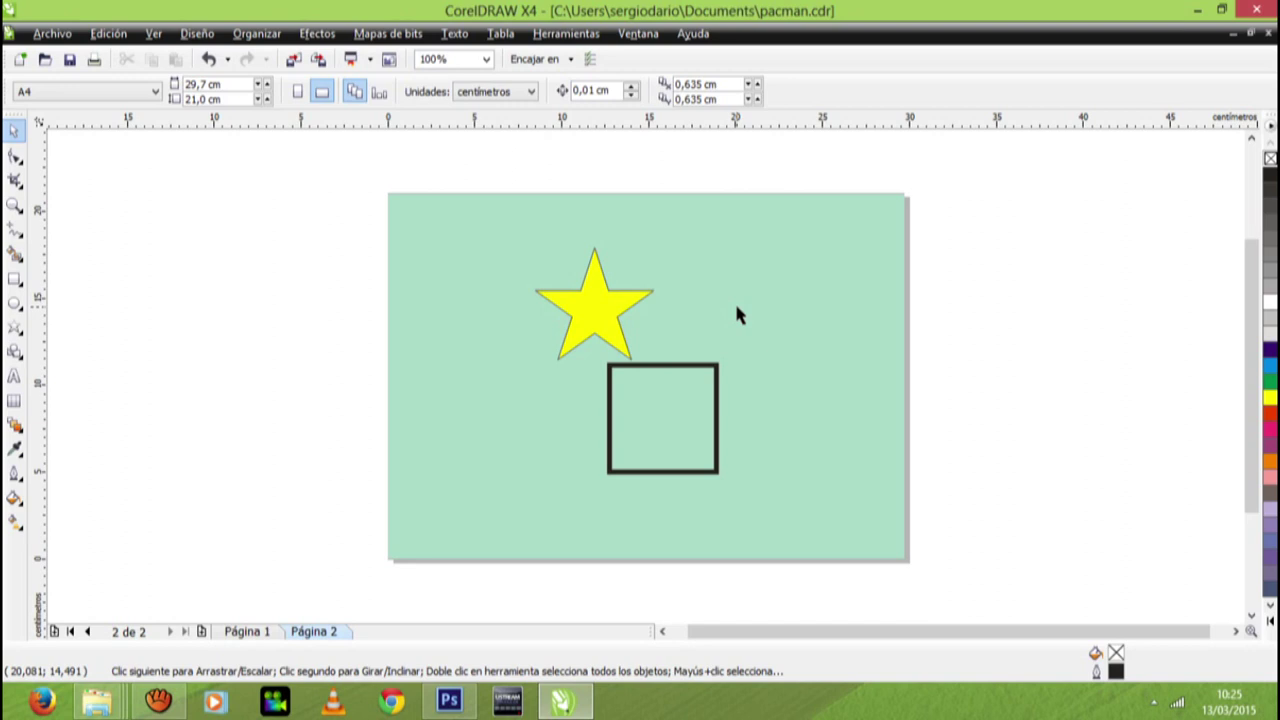
Lock the yellow star on the page and try to move it.
{"action": "left_click", "coordinate": [605, 316]}
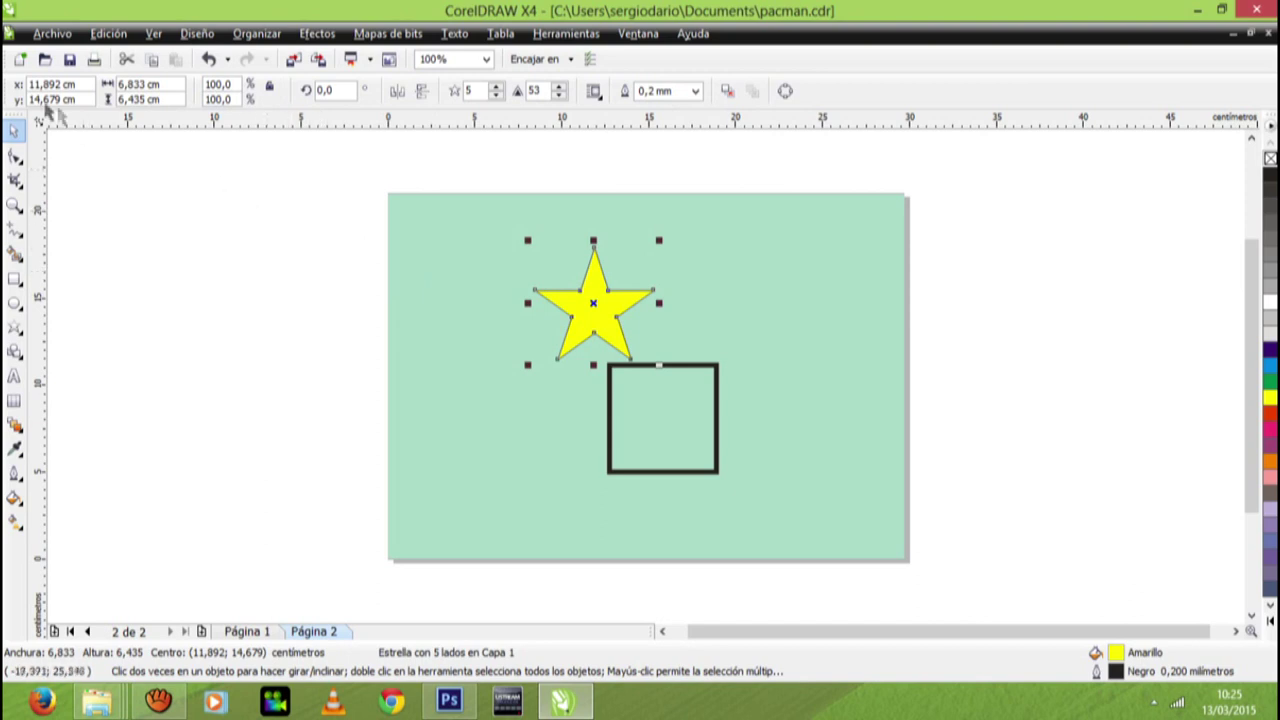
{"action": "right_click", "coordinate": [610, 310]}
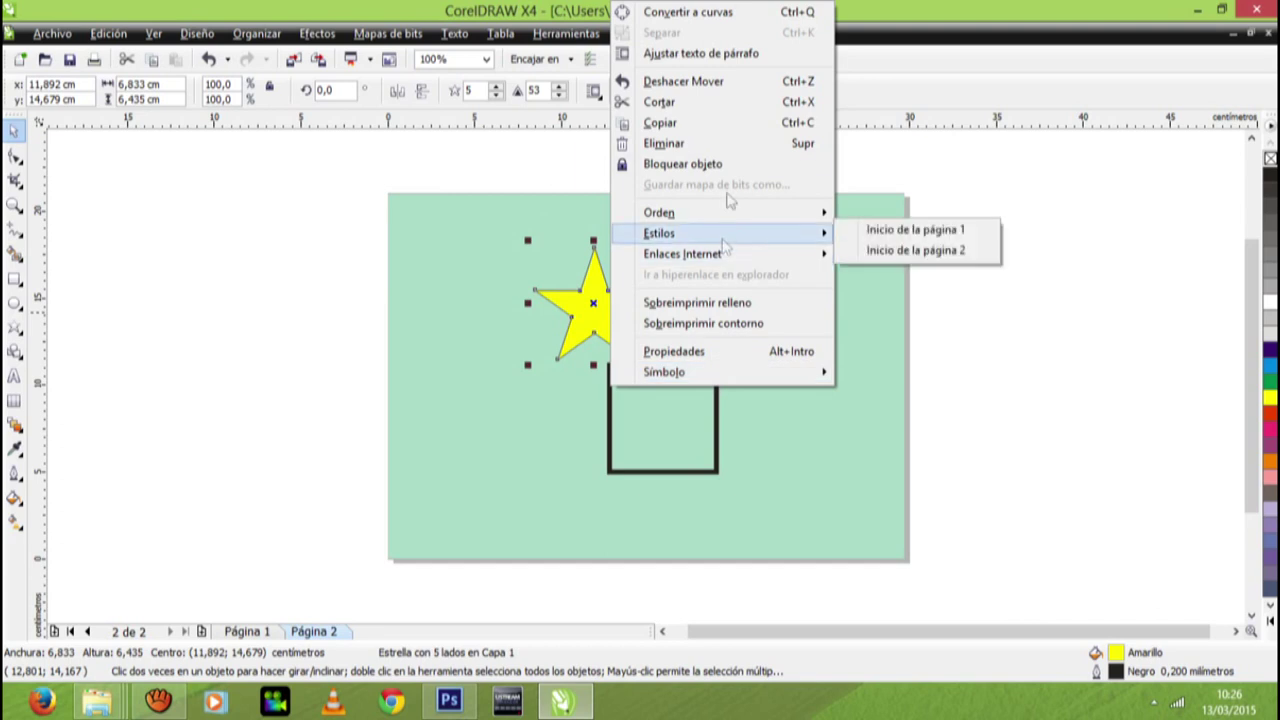
{"action": "left_click", "coordinate": [735, 166]}
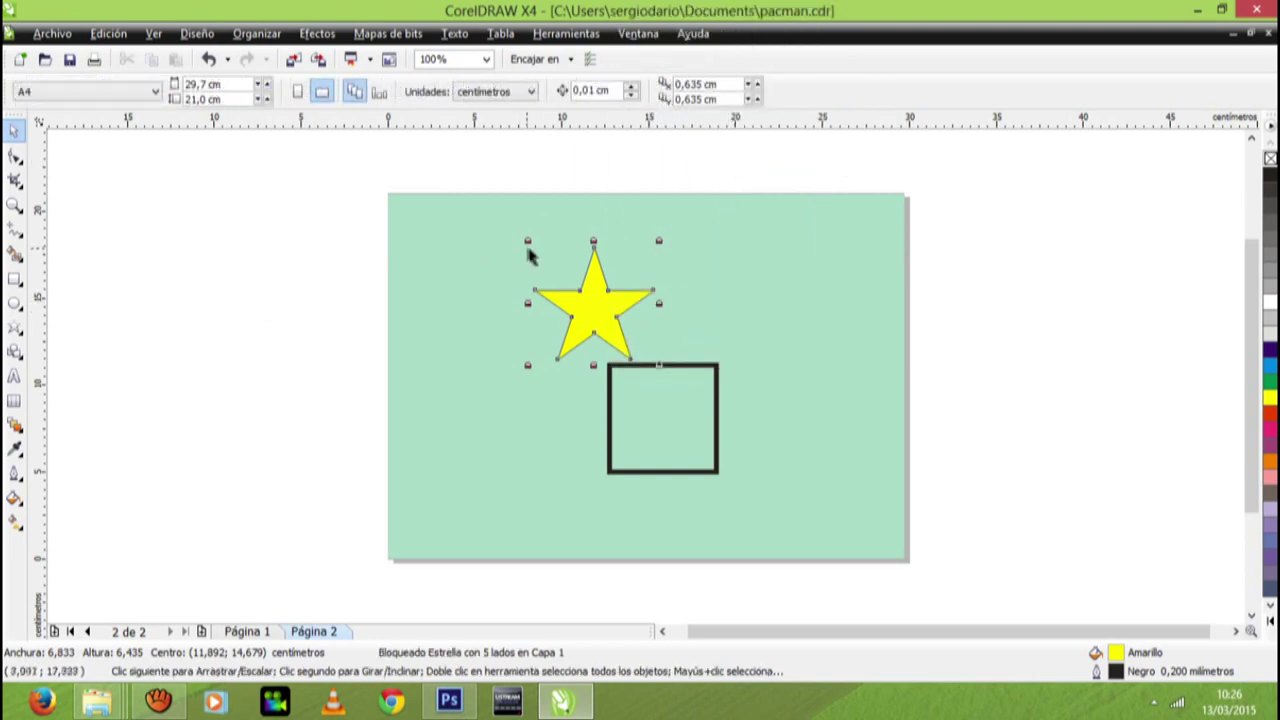
{"action": "mouse_move", "coordinate": [578, 308]}
{"action": "left_mouse_down"}
{"action": "mouse_move", "coordinate": [540, 314]}
{"action": "mouse_move", "coordinate": [591, 323]}
{"action": "left_mouse_up"}
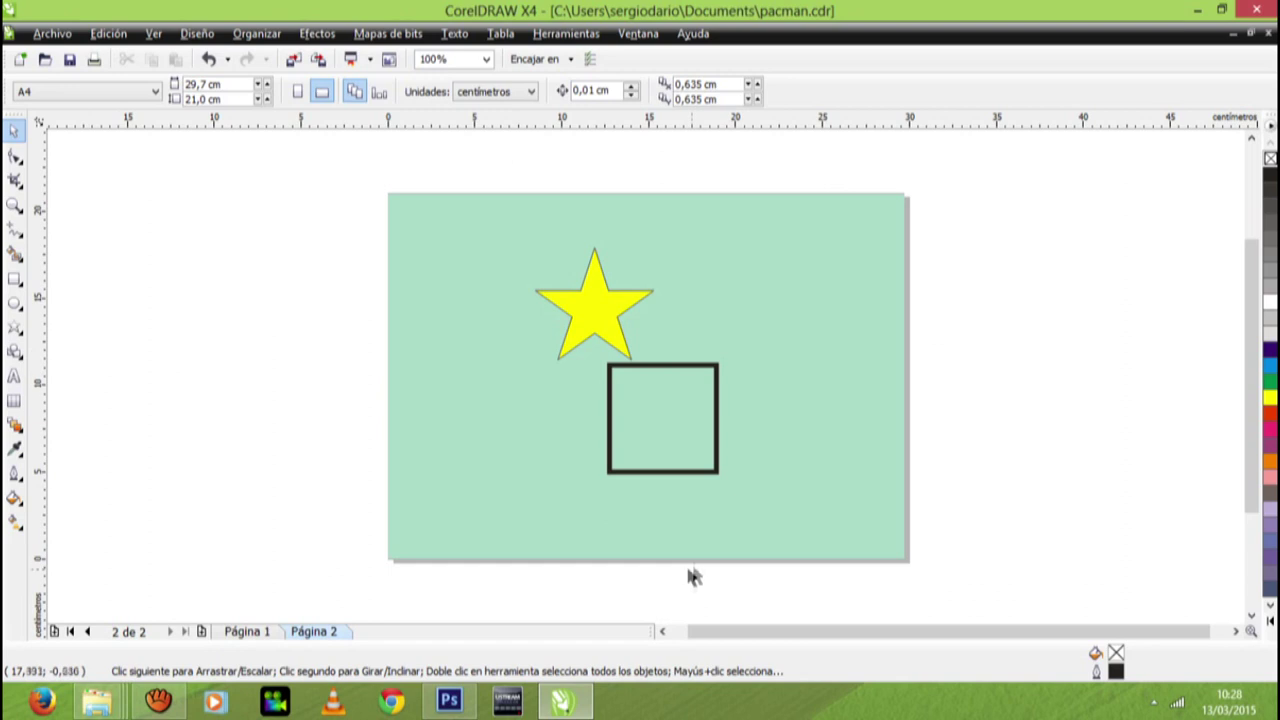
Convert the black-outlined square to curves and toggle its rotation handles on and off.
{"action": "left_click", "coordinate": [654, 430]}
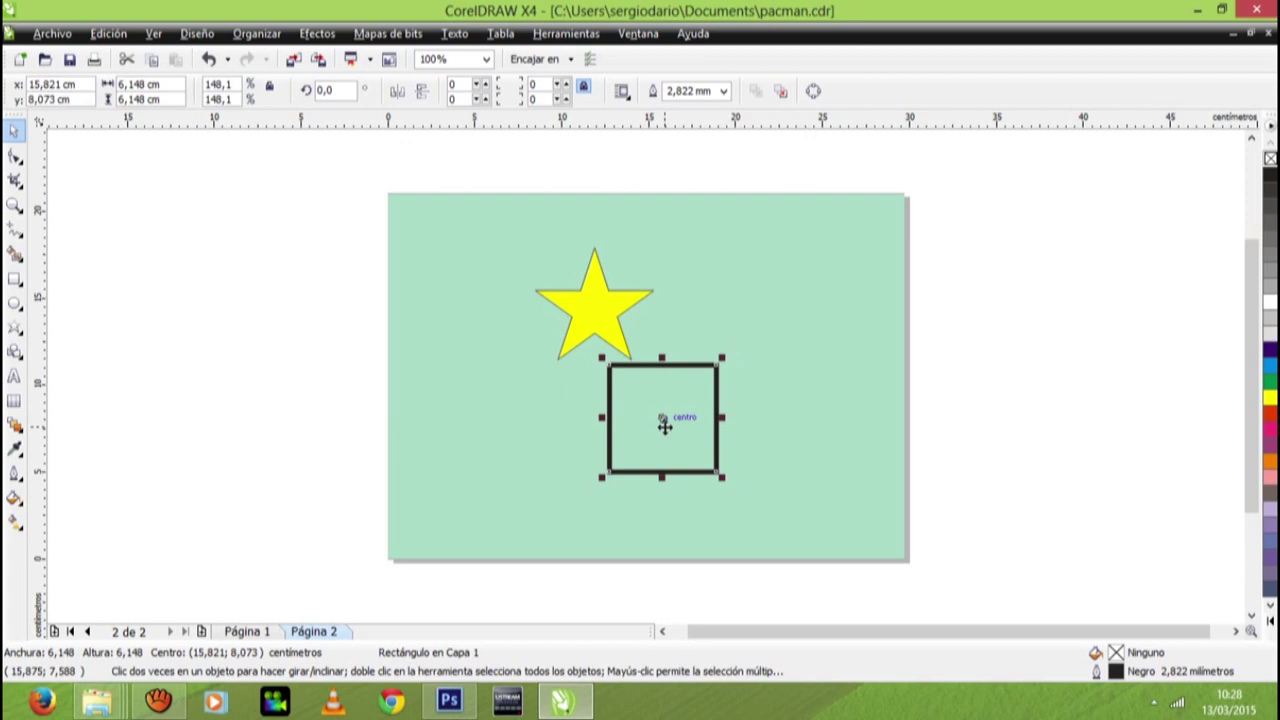
{"action": "key", "text": "ctrl+q"}
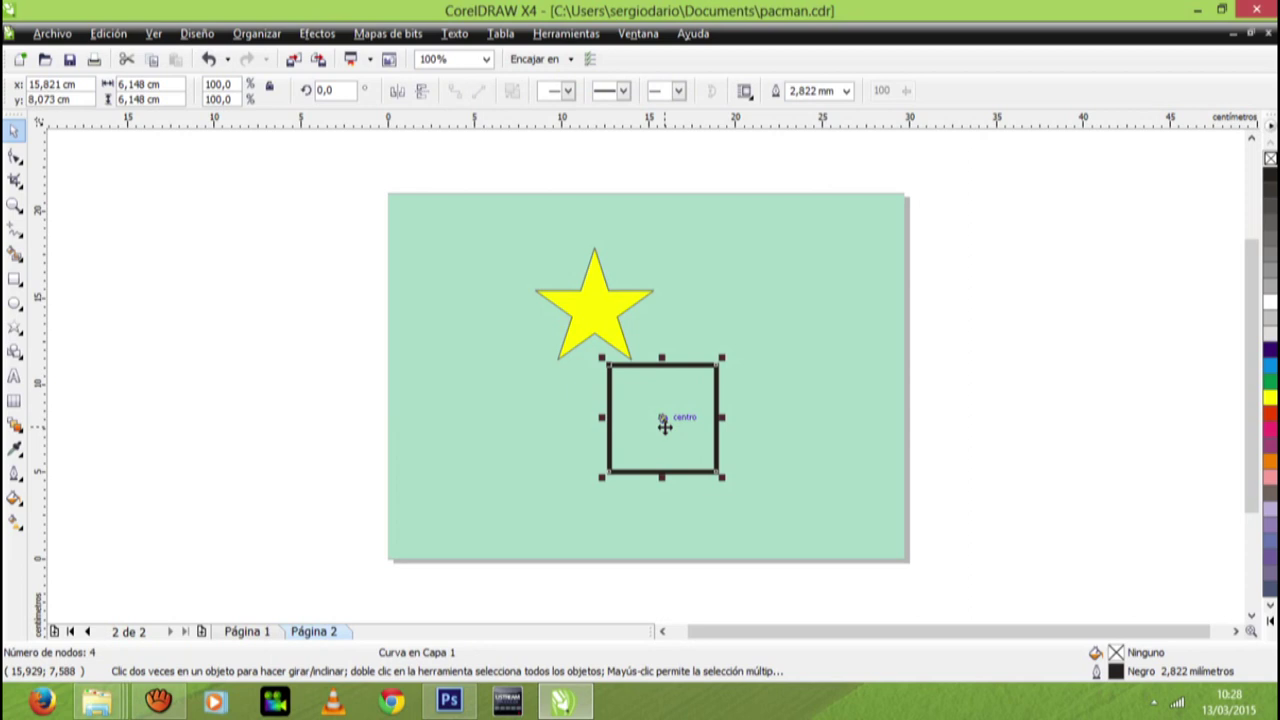
{"action": "left_click", "coordinate": [664, 426]}
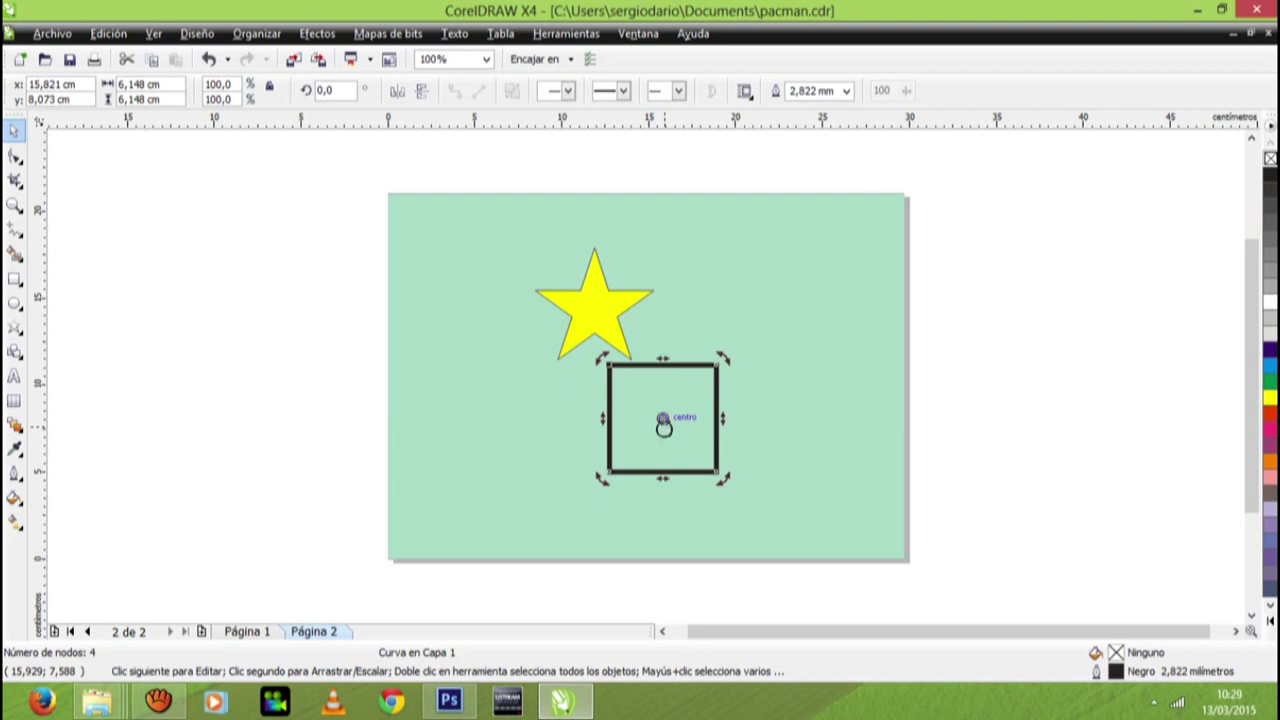
{"action": "left_click", "coordinate": [664, 426]}
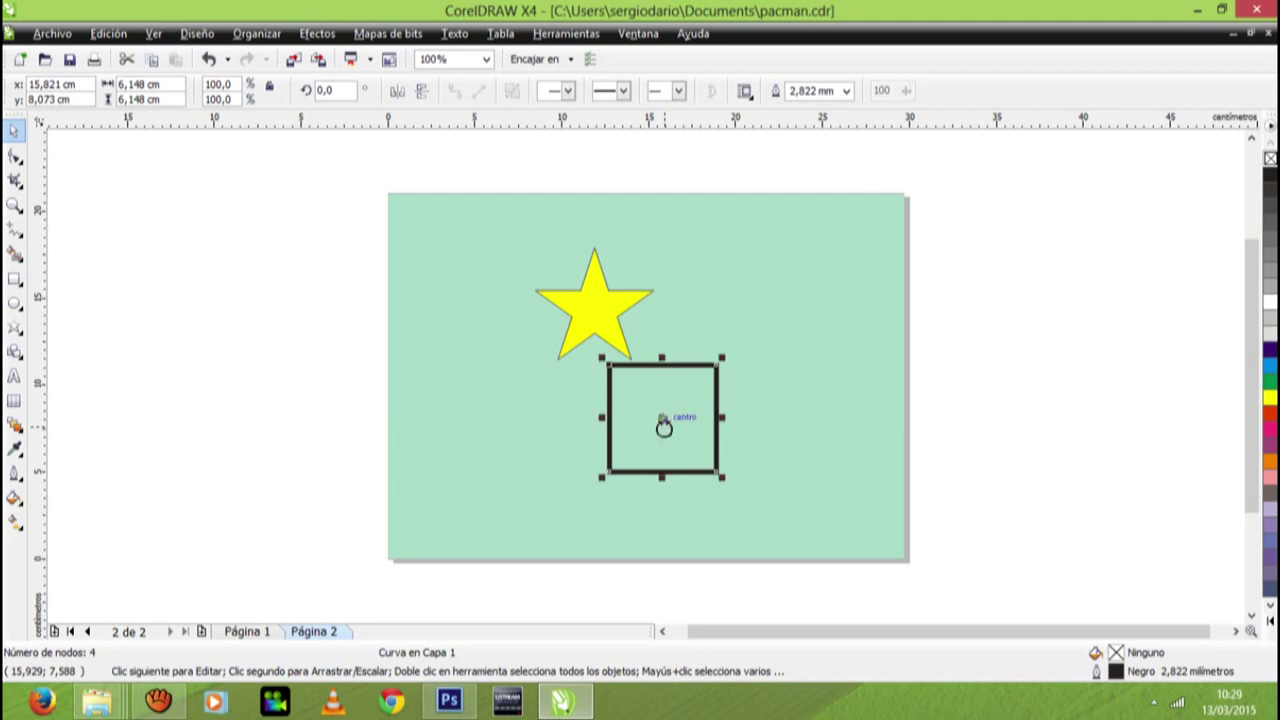